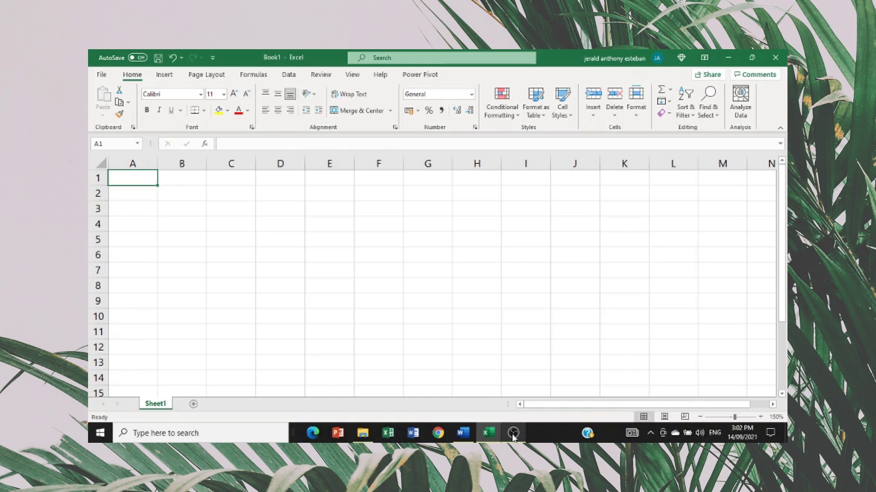
Step: Enter the heading "Amount of Nitrogen" in cell A1 and widen column A to fit it
text(Am)
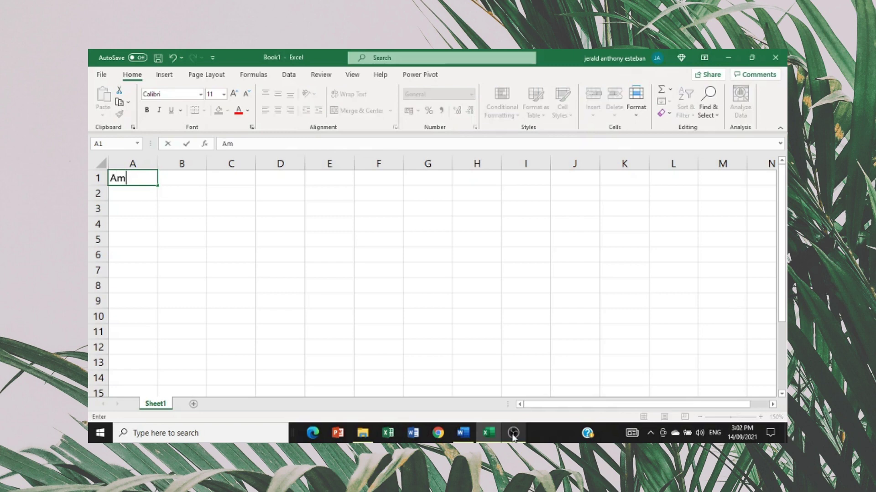
text(ount of Nit rogen)
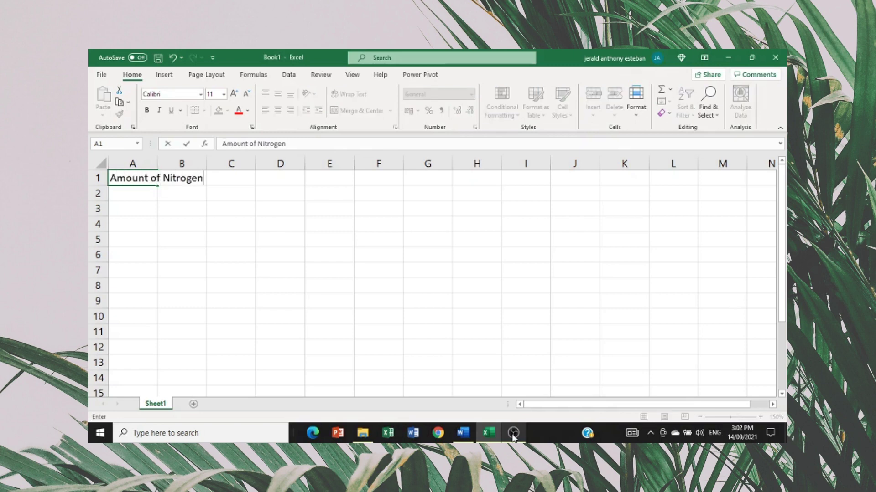
click(149, 163)
drag(155, 160, 204, 160)
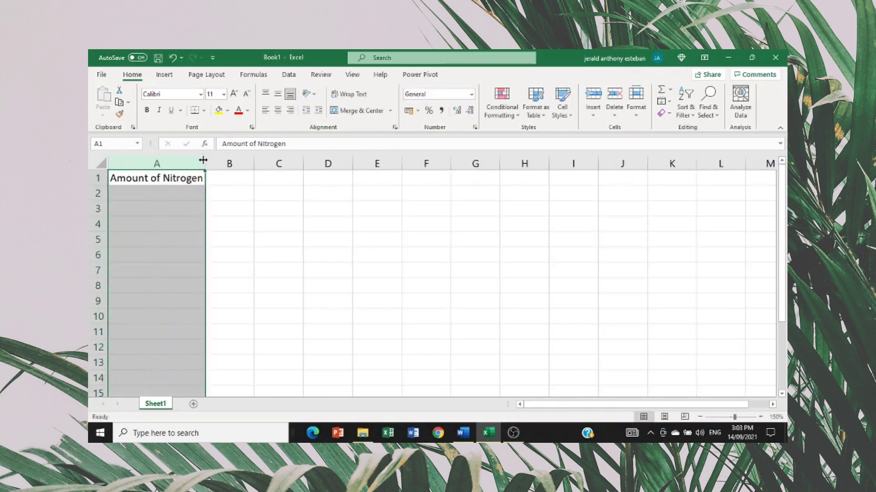
Step: Enter the heading "Yield (kg/ha)" in cell B1, and widen columns B and A to give the headings room
click(231, 178)
text(Y)
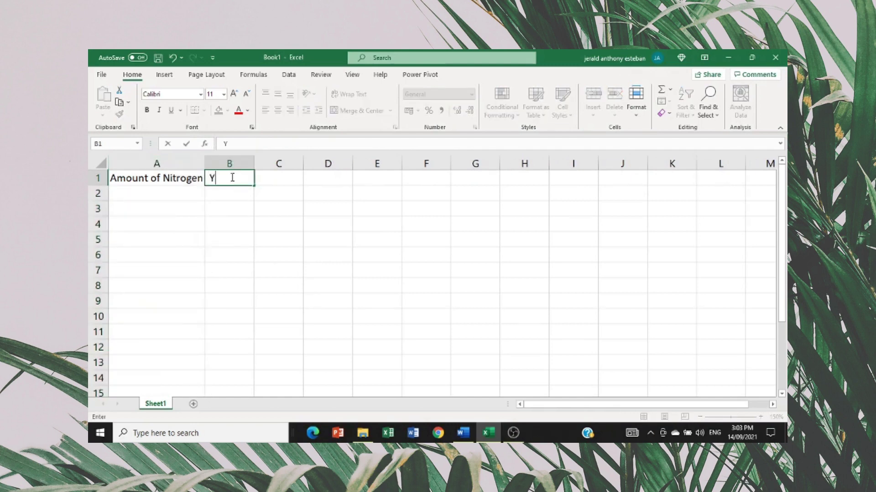
text(ield (kg/ha))
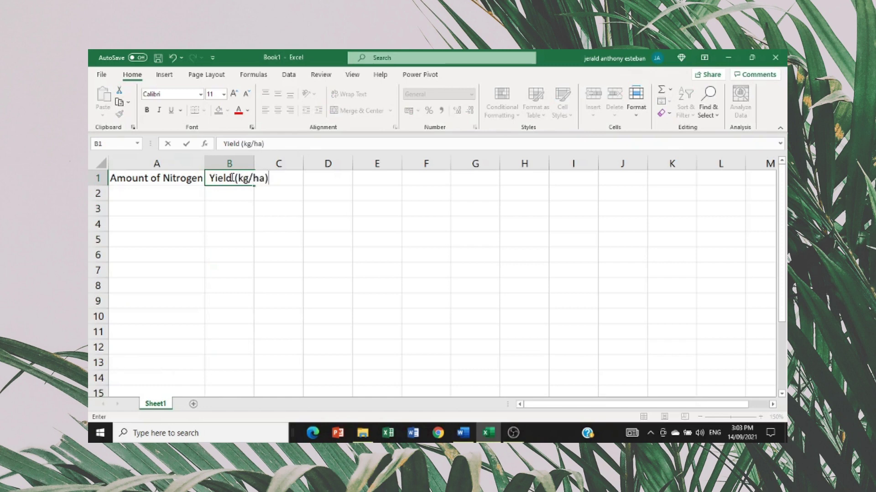
click(256, 161)
drag(254, 160, 278, 161)
drag(205, 163, 222, 164)
Step: Append the unit "(%N)" to the heading in A1 and widen column A to show the full text
click(205, 179)
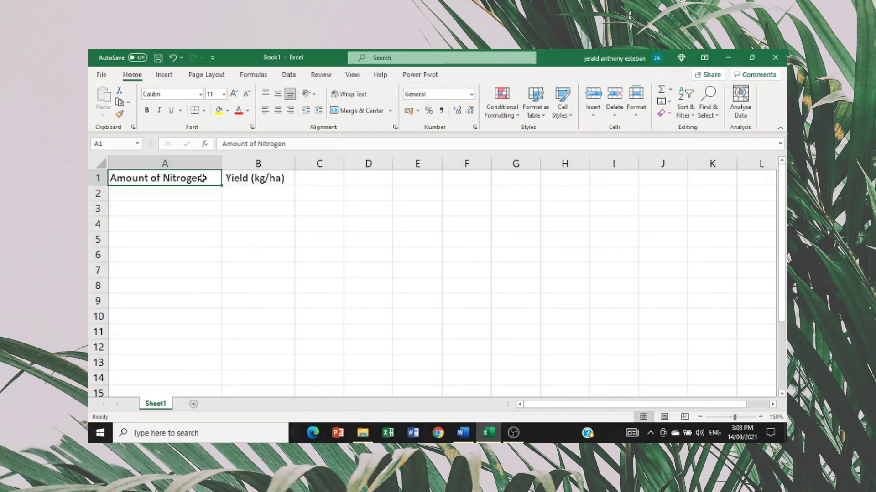
click(299, 145)
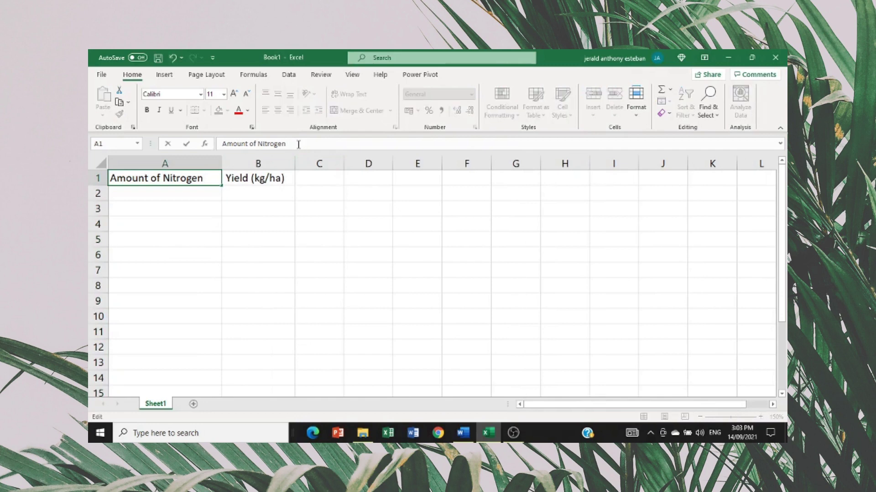
text((%)
text())
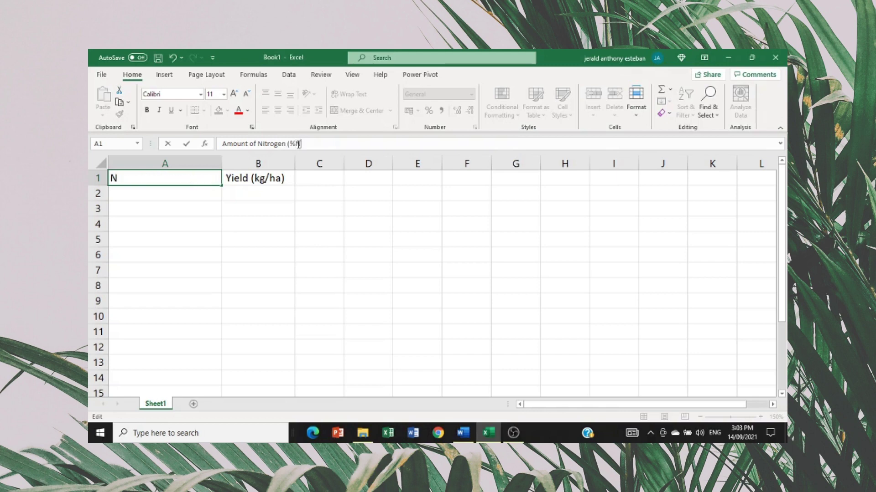
click(407, 228)
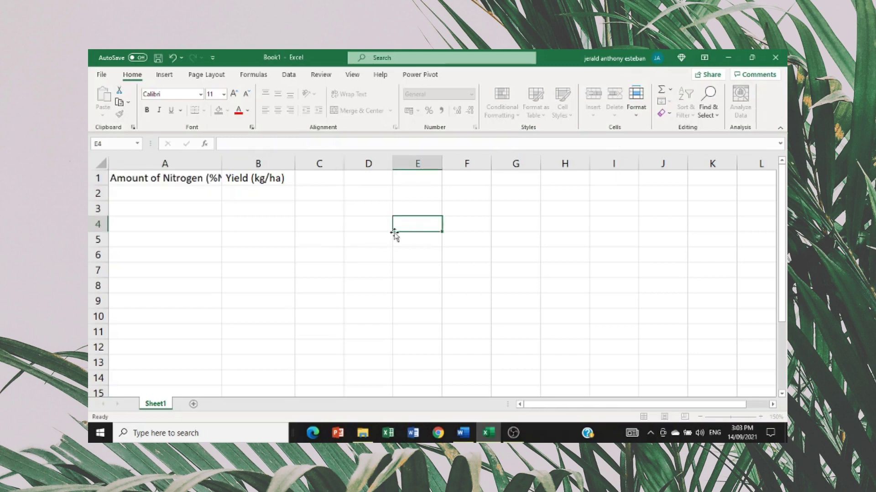
drag(221, 161, 230, 160)
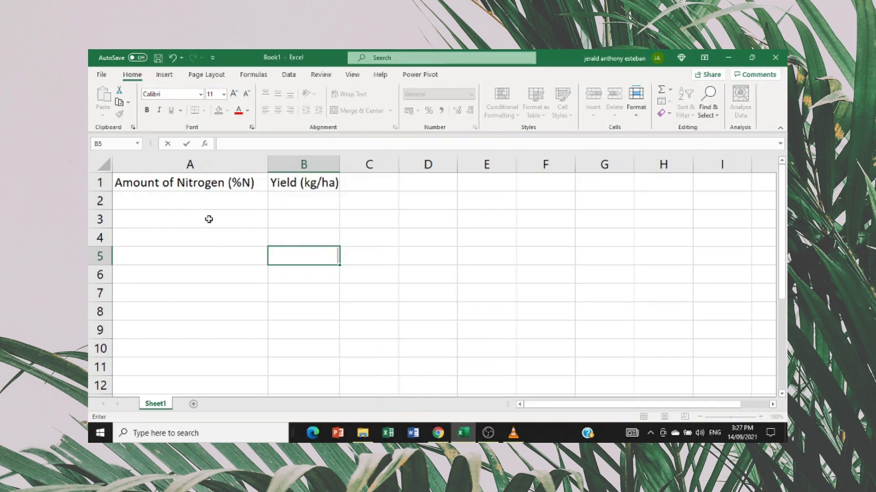
Step: Enter the nitrogen amounts 25, 50, 75 and 100 in cells A2 to A5
click(197, 197)
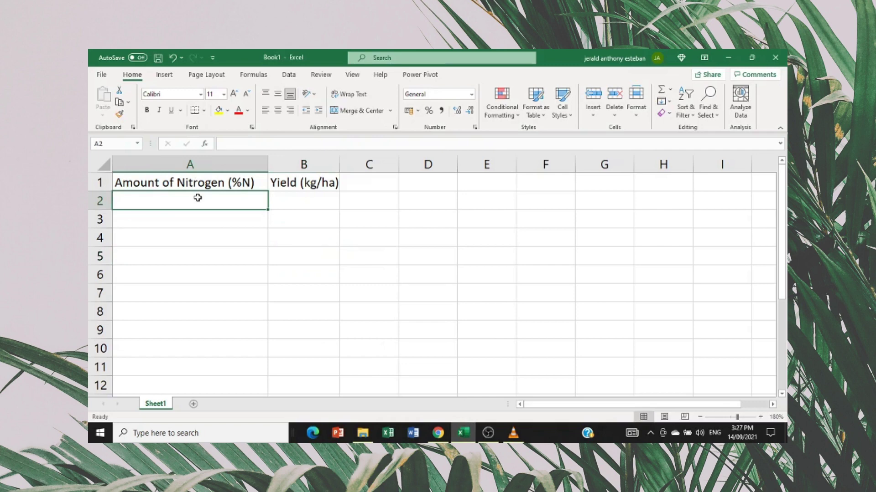
text(25)
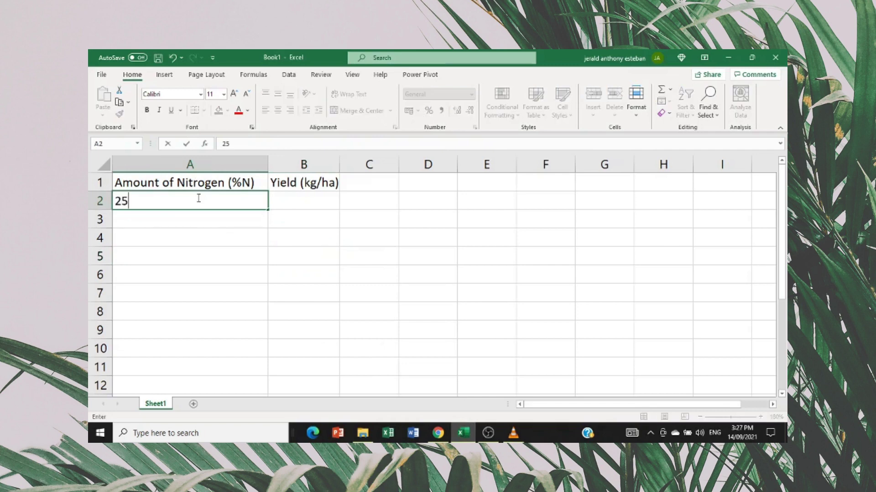
click(196, 222)
text(50)
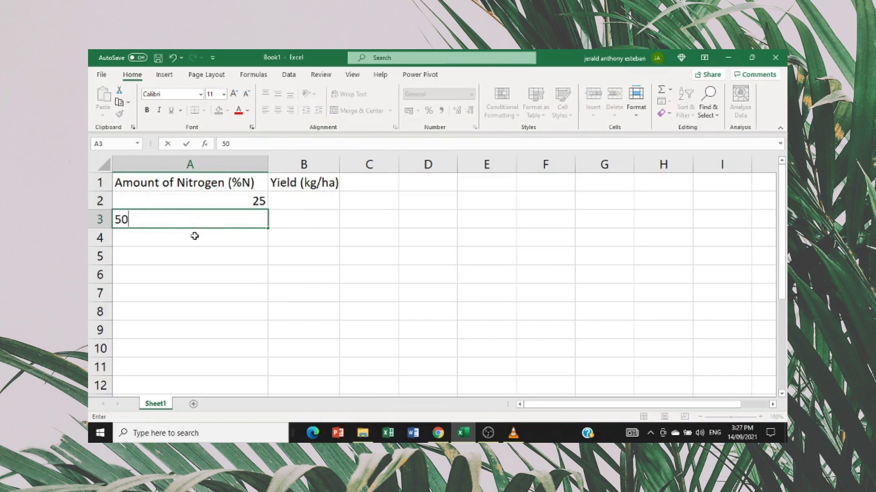
click(194, 239)
text(75)
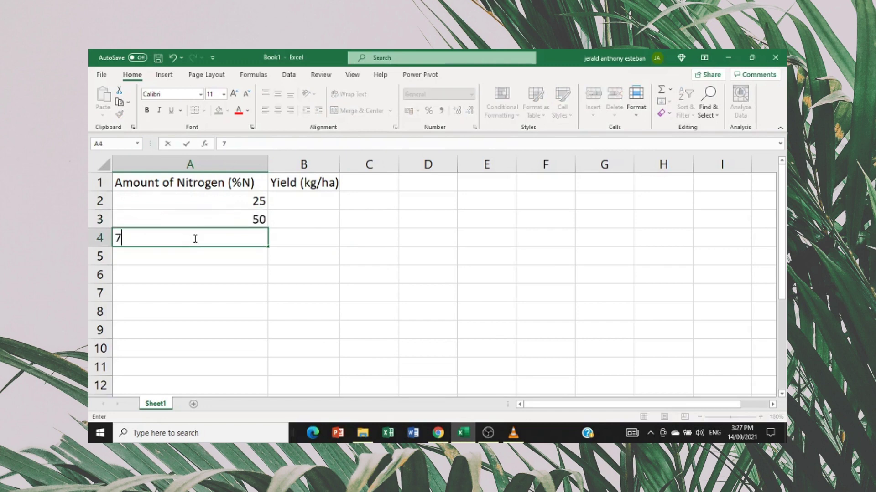
click(183, 261)
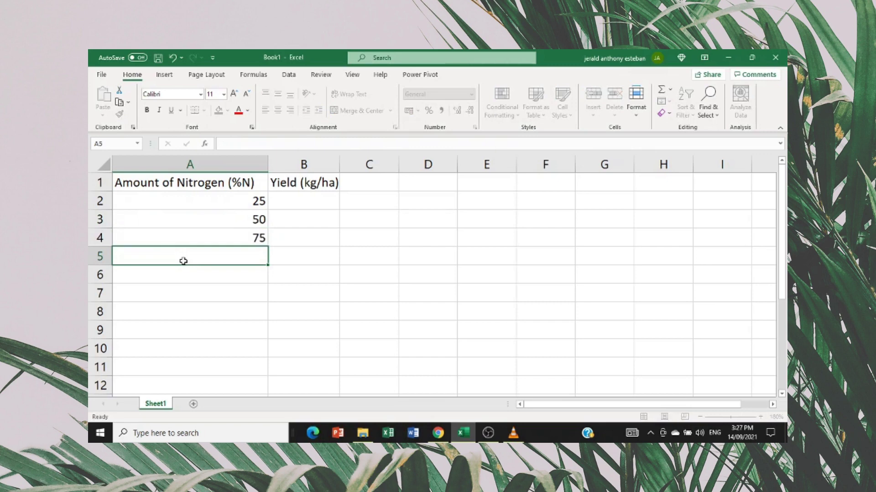
text(100)
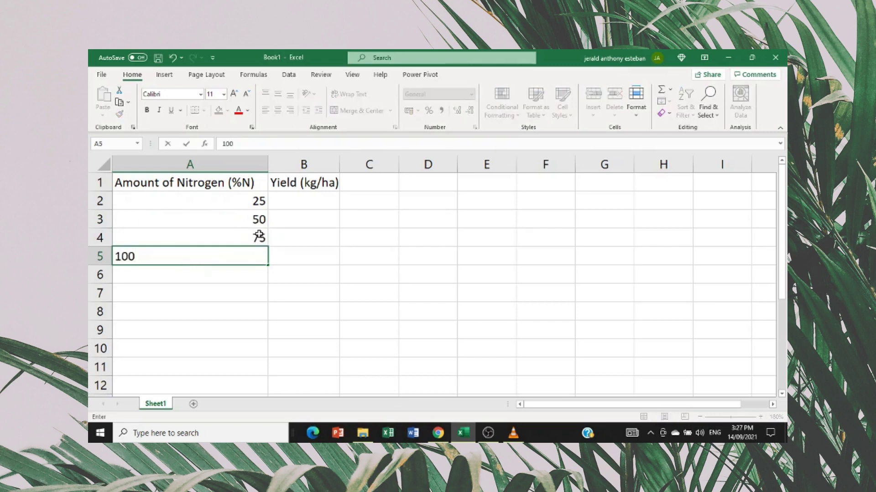
Step: Enter the yields 250, 325, 365 and 390 in cells B2 to B5
click(295, 197)
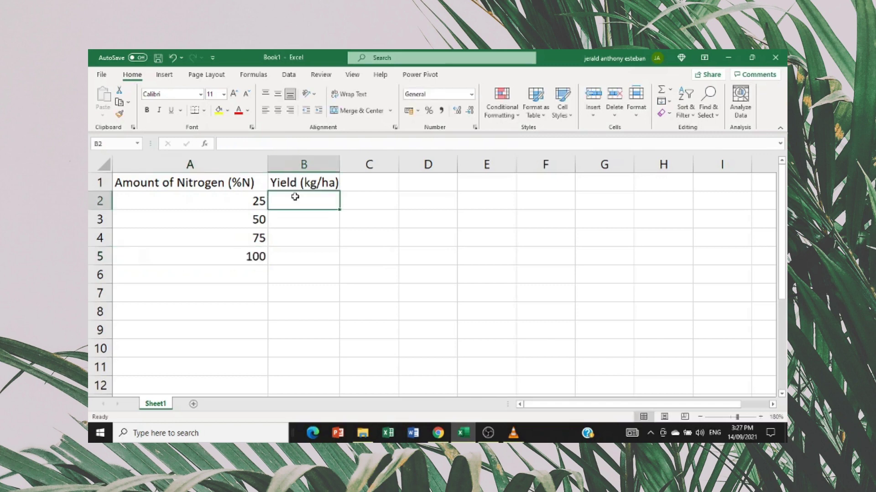
text(250)
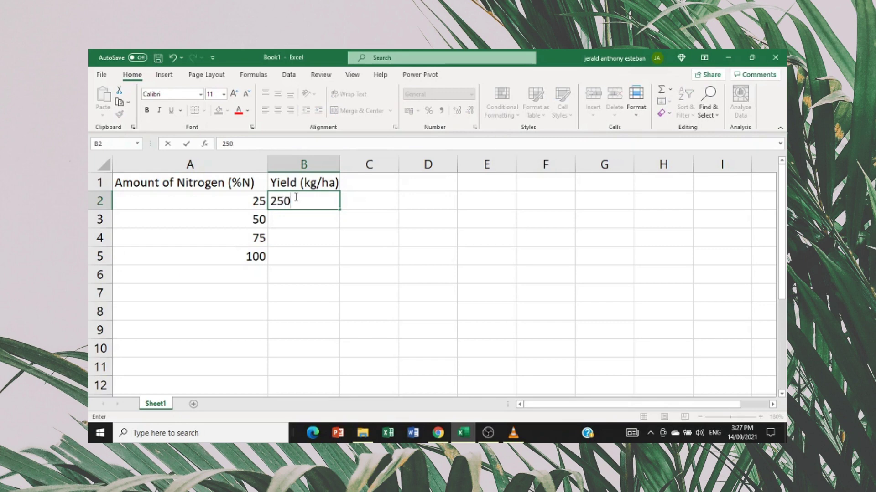
click(293, 219)
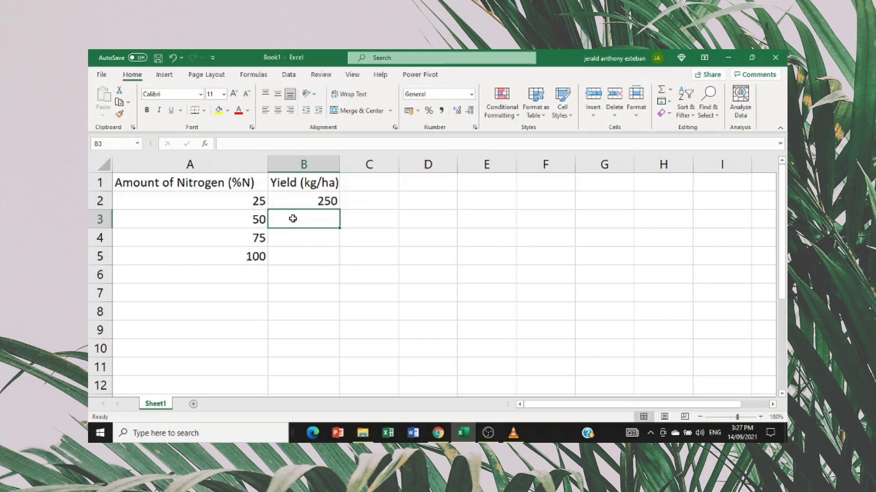
text(325)
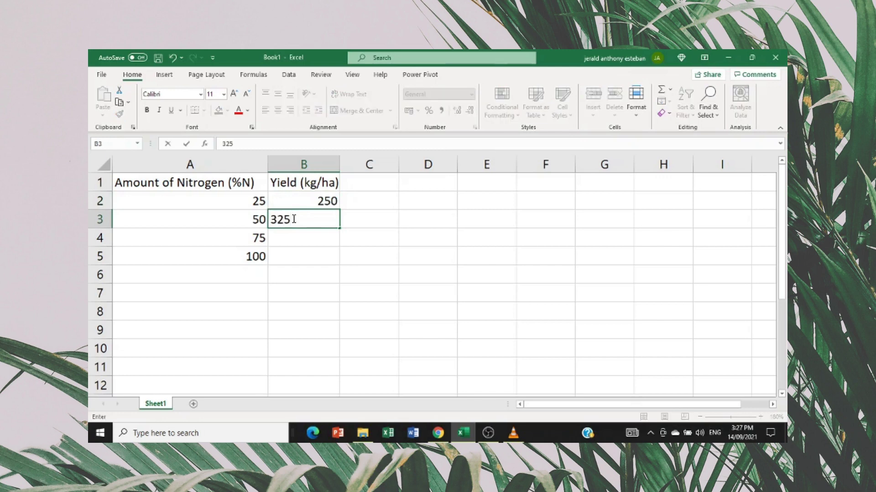
click(299, 236)
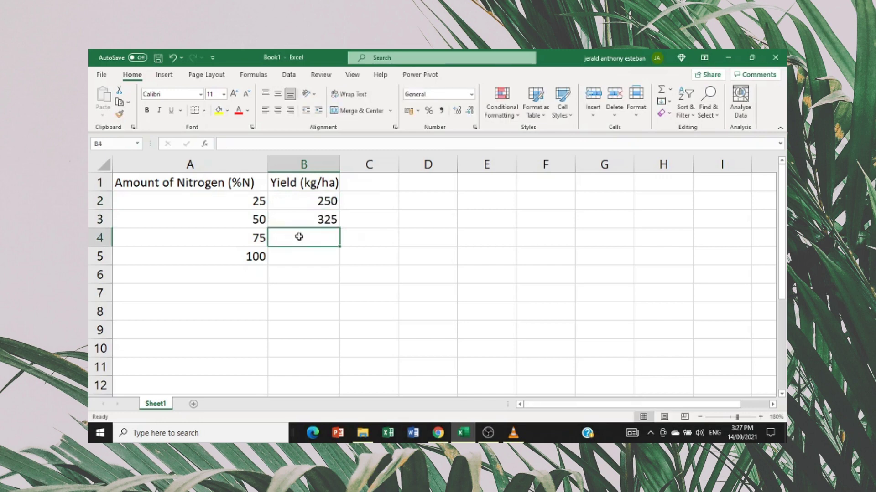
text(365)
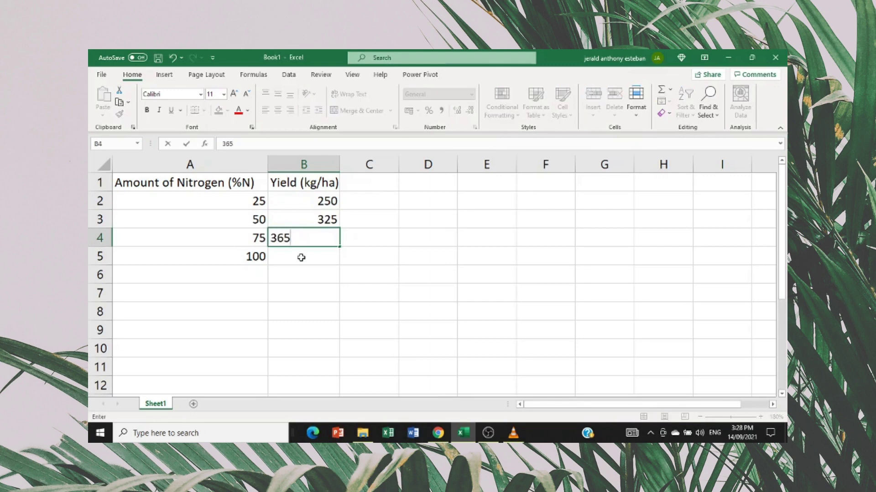
click(301, 258)
text(390)
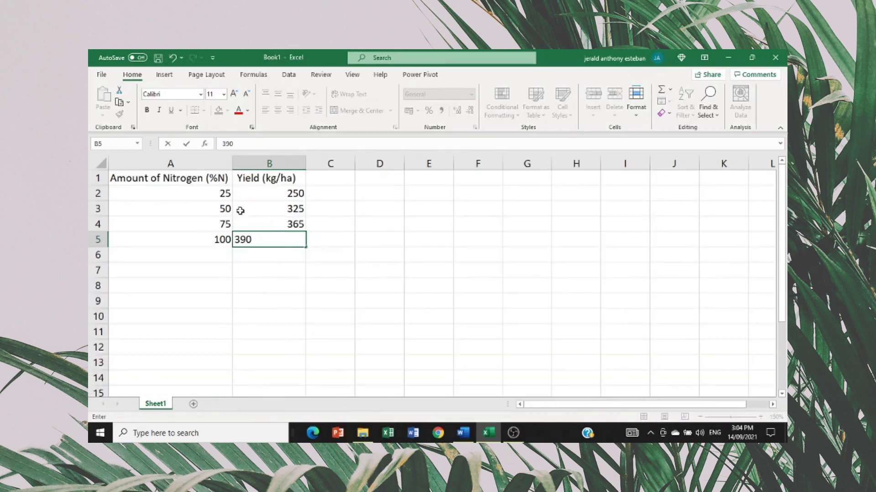
click(390, 278)
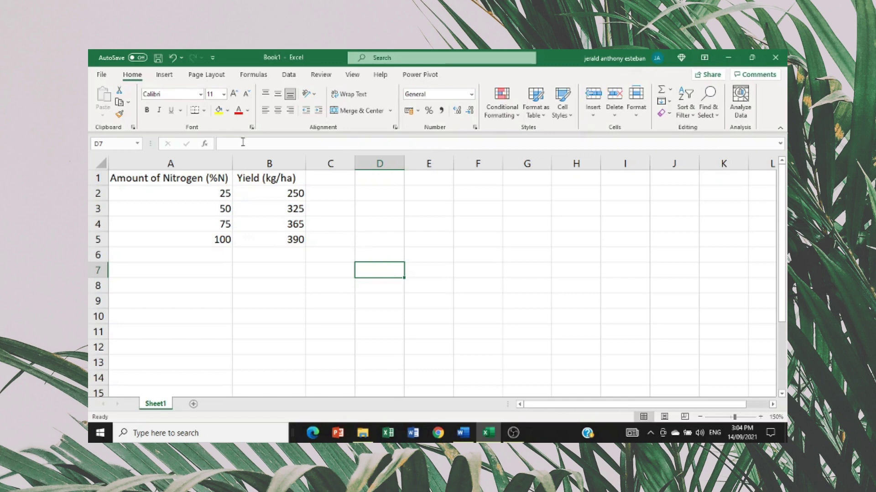
Step: Open the Correlation tool from the Data Analysis tools
click(290, 75)
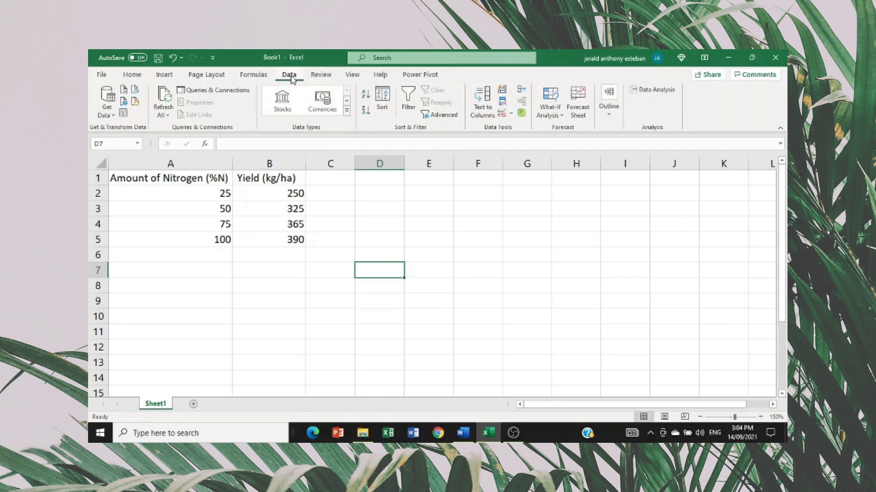
click(652, 92)
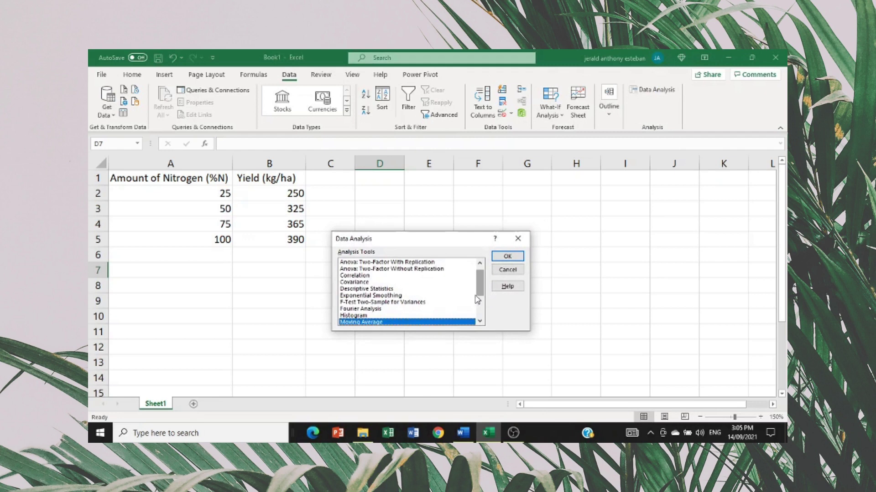
click(357, 276)
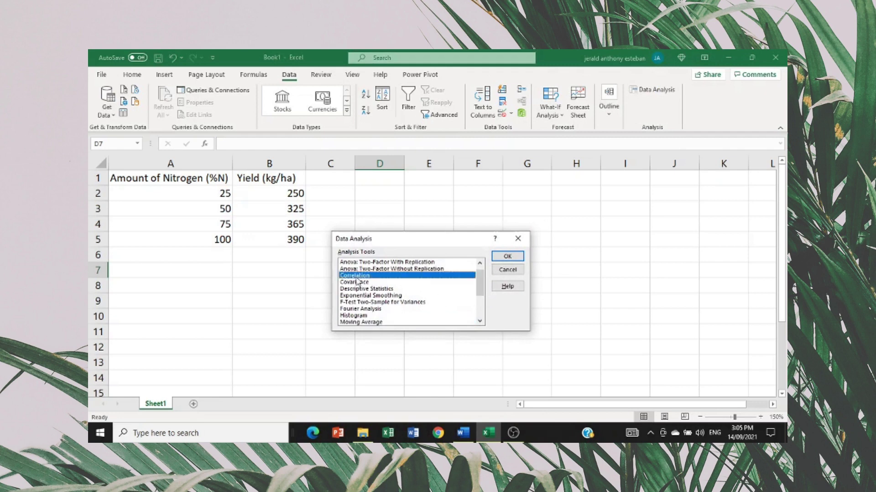
click(520, 256)
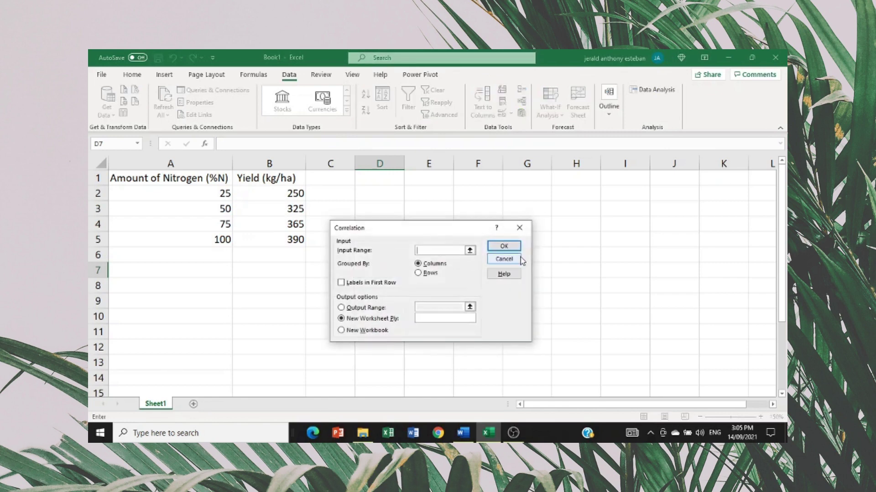
Step: Run the correlation on input range A1:B5 with labels in the first row, sending the output to a new worksheet
click(139, 176)
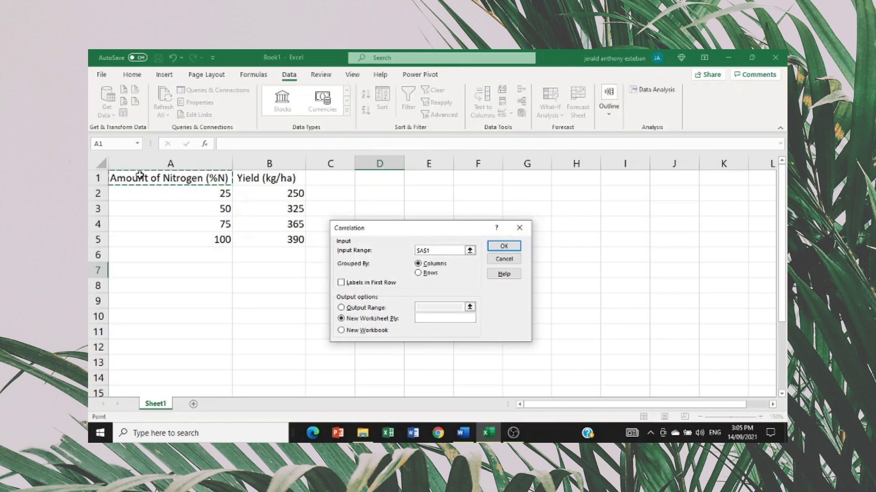
key(shift+Right)
key(shift+Down)
key(shift+Down)
key(shift+Down)
key(shift+Down)
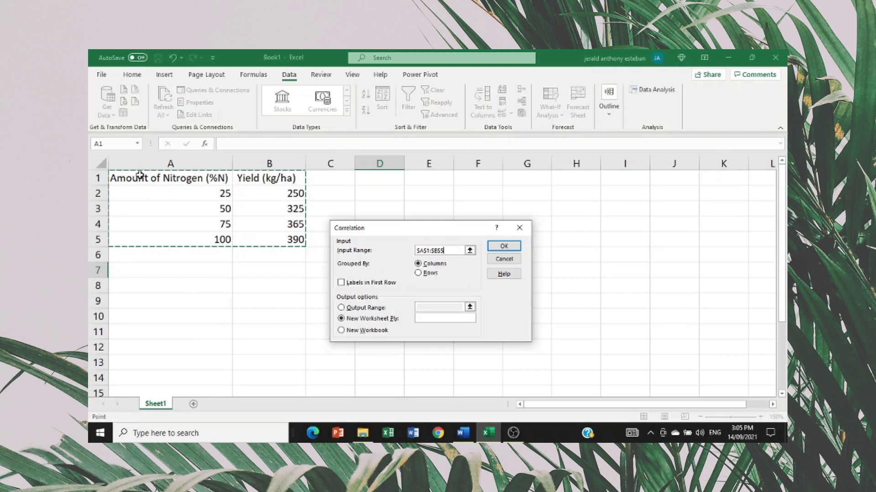
click(341, 283)
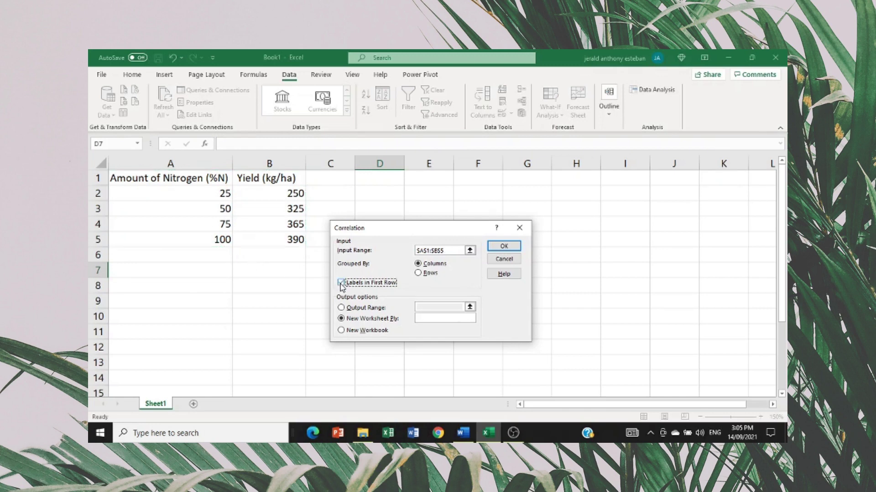
click(505, 248)
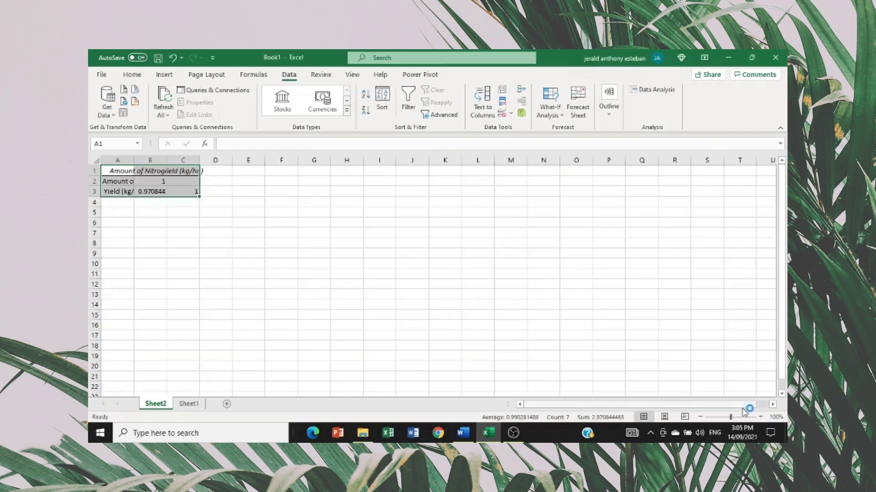
Step: Widen columns A to C of the correlation output for readability and select the nitrogen–yield coefficient in B3
click(760, 417)
click(759, 417)
click(759, 416)
click(759, 417)
click(760, 417)
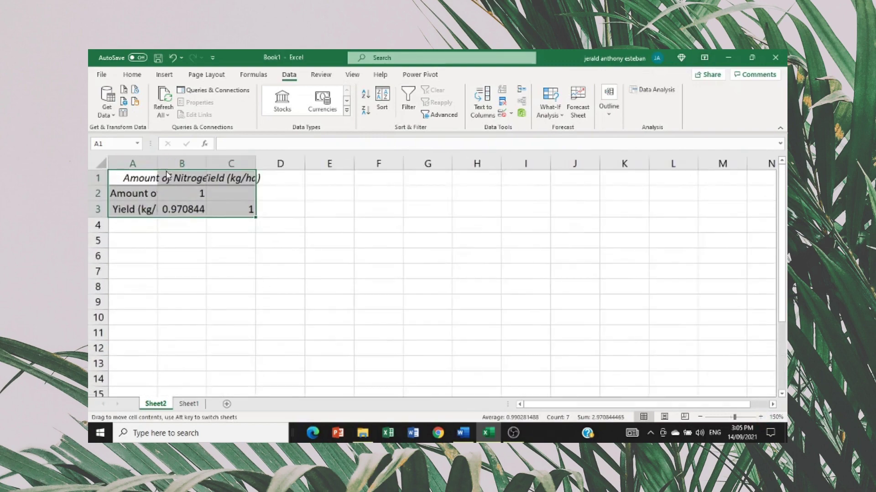
drag(158, 164, 350, 160)
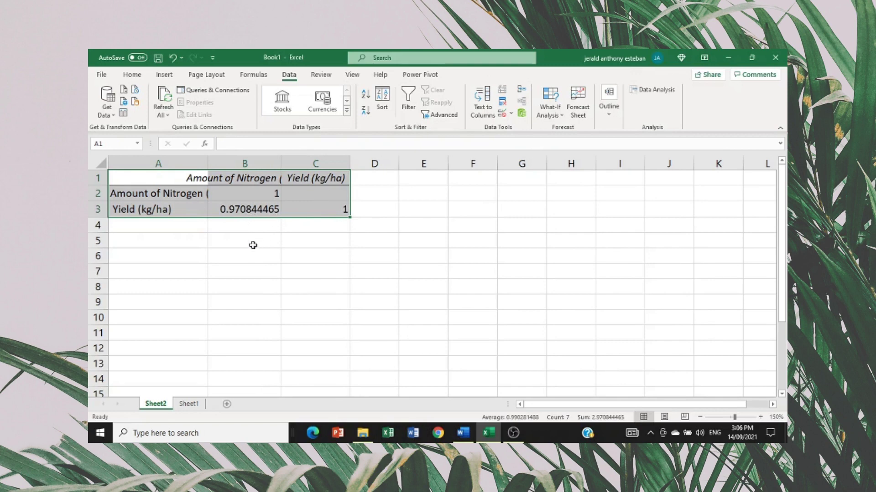
click(247, 205)
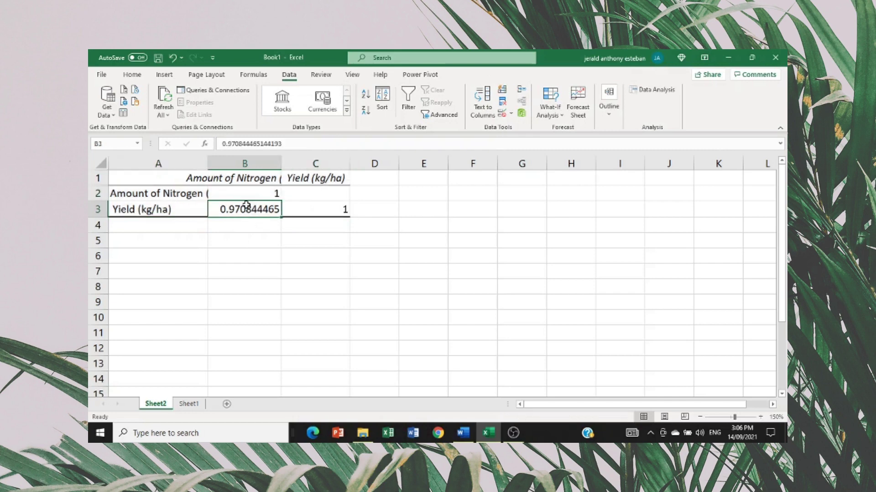
Step: Reduce the nitrogen–yield correlation coefficient in B3 to two decimal places
click(138, 75)
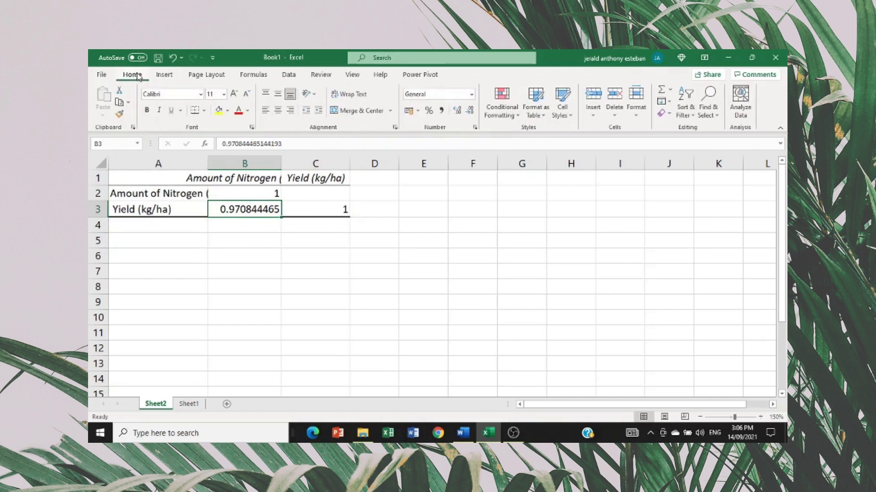
click(470, 112)
click(469, 112)
click(470, 113)
click(470, 112)
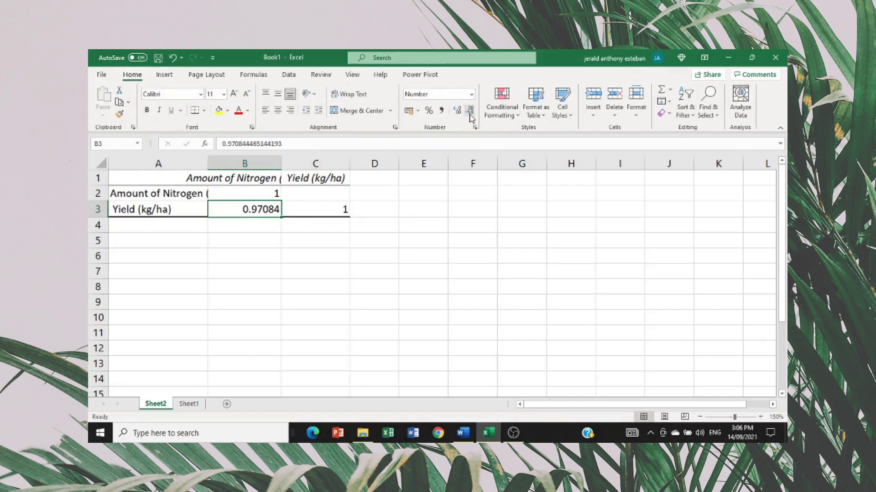
click(470, 112)
click(469, 112)
click(469, 112)
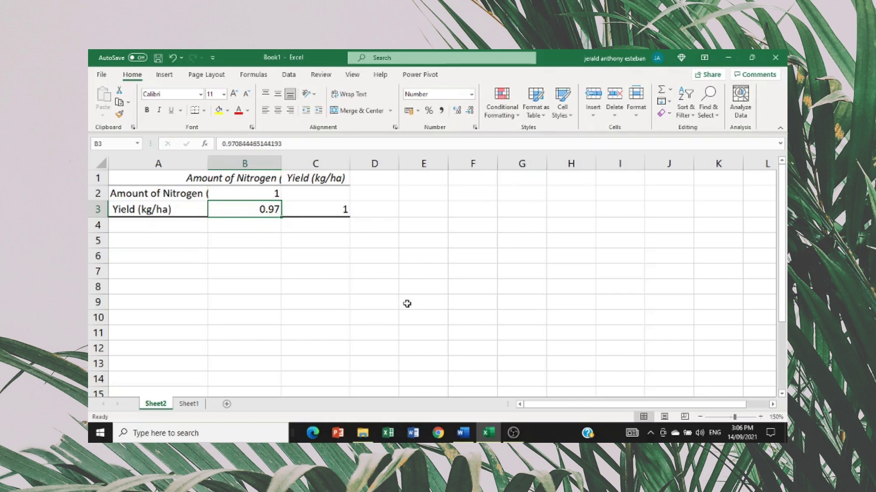
Step: Record the coefficient as "r= 0.97" in cell D3 of Sheet1, beside the source data
click(196, 404)
click(383, 207)
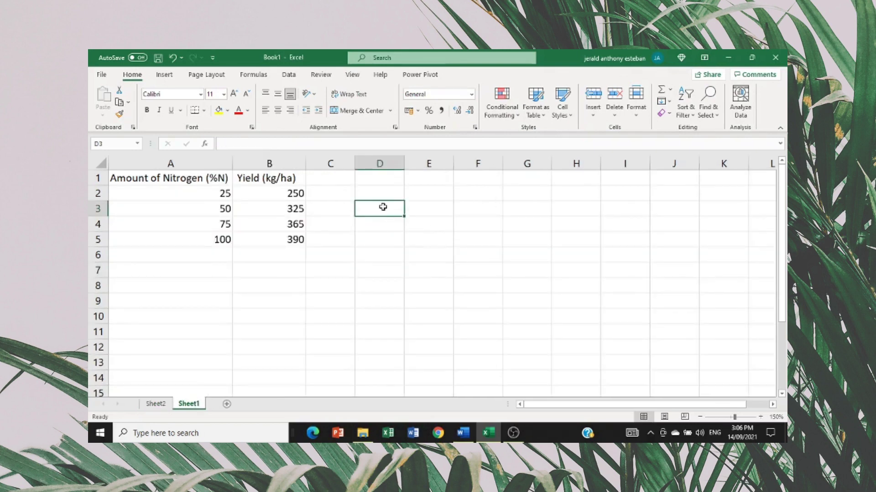
text(r)
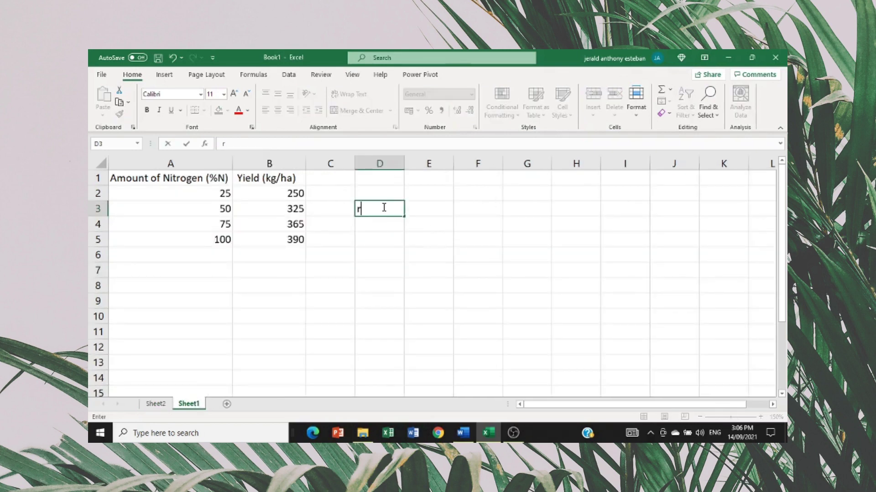
text(= 0.97)
click(391, 241)
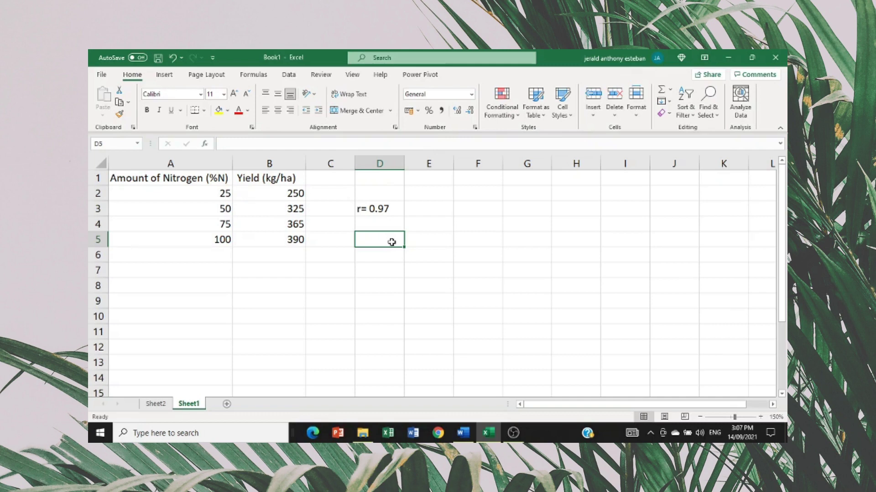
Step: Open the Regression tool from the Data Analysis tools
click(289, 76)
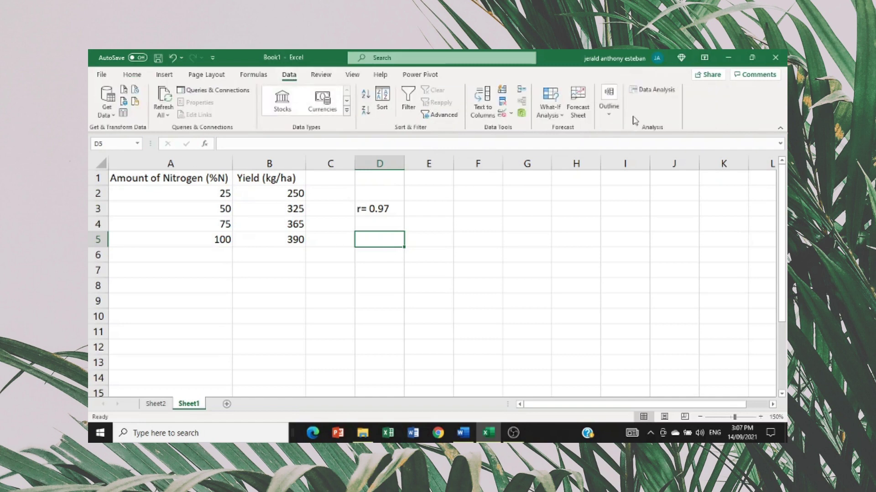
click(652, 90)
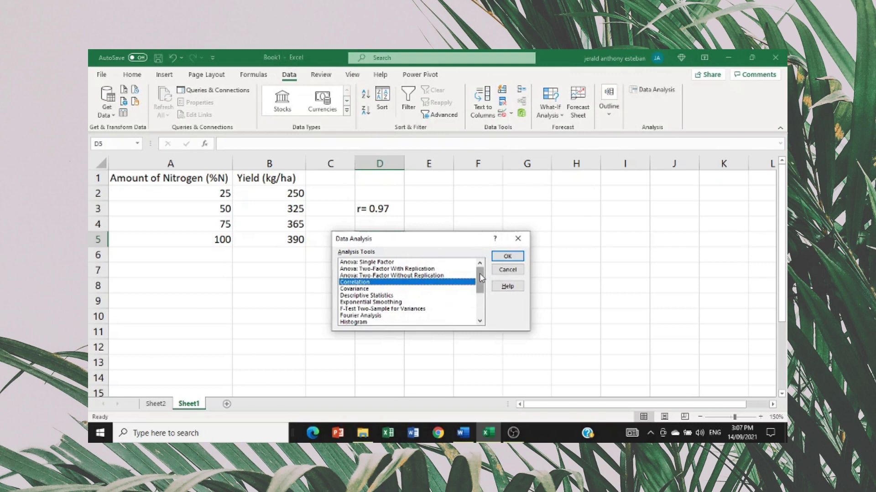
drag(480, 278, 480, 315)
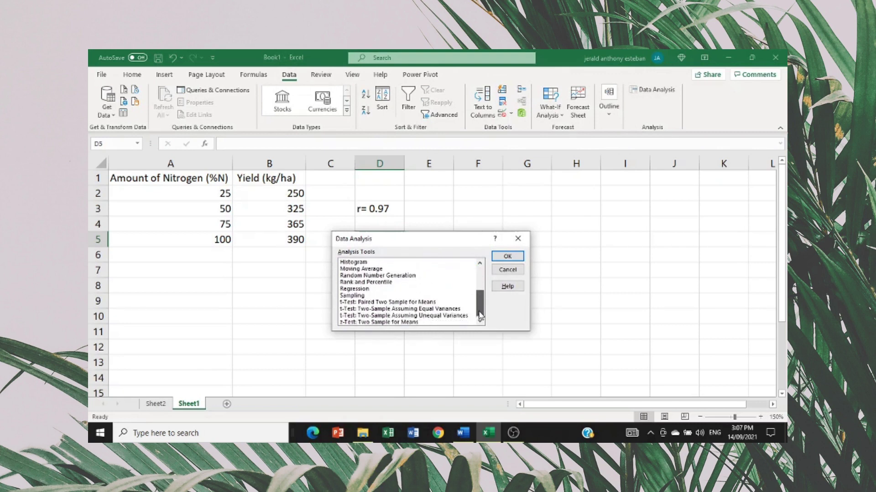
click(359, 290)
click(505, 257)
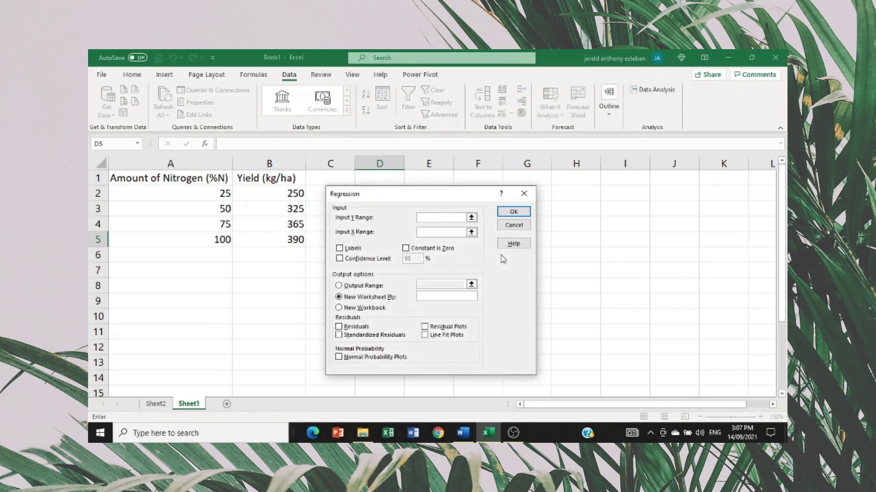
Step: Run the regression with Y range B1:B5, X range A1:A5 and labels included, sending the output to a new worksheet
click(280, 257)
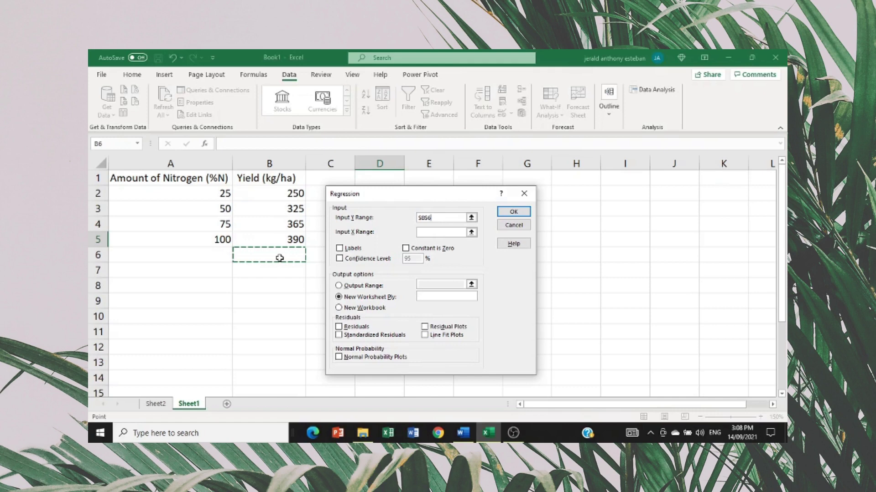
drag(278, 179, 286, 239)
click(431, 233)
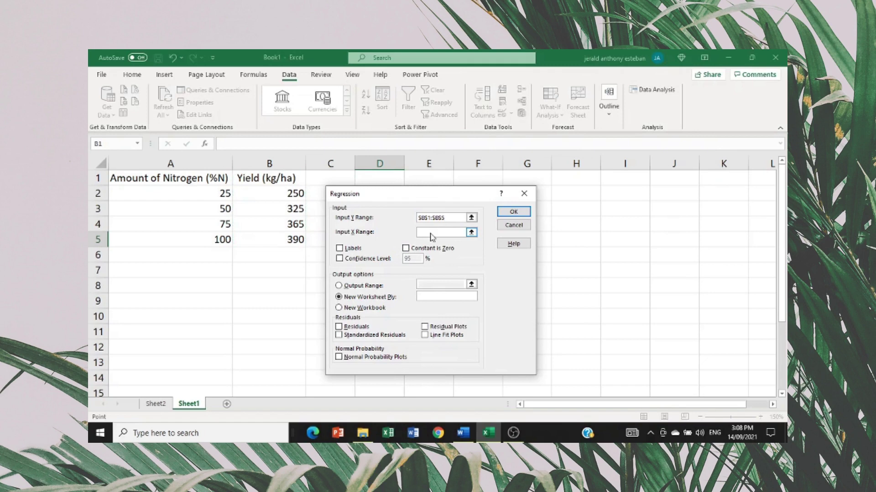
click(143, 177)
drag(143, 178, 201, 238)
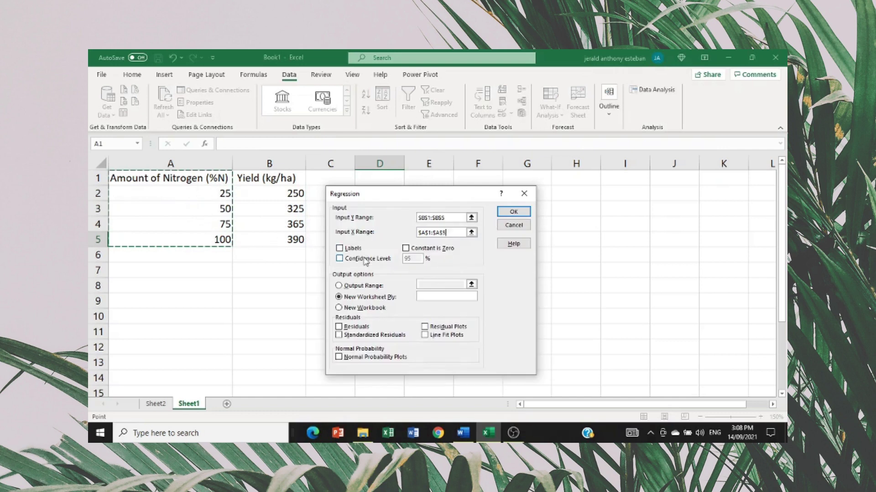
click(343, 250)
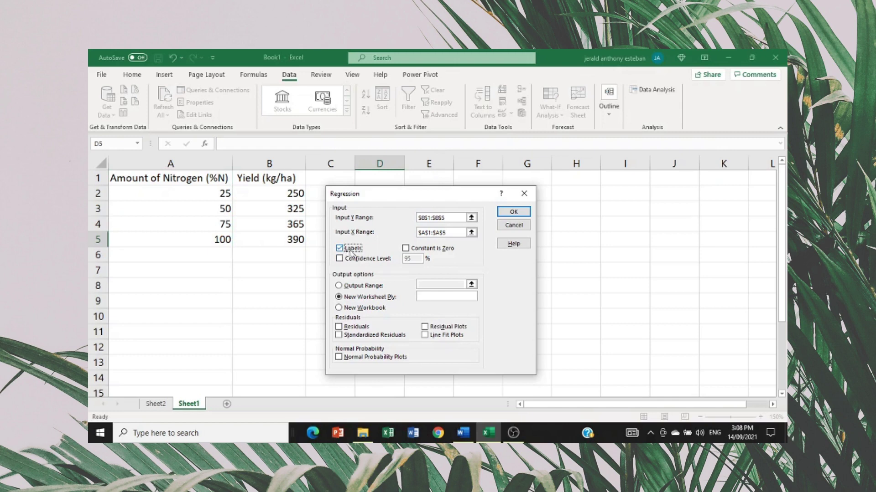
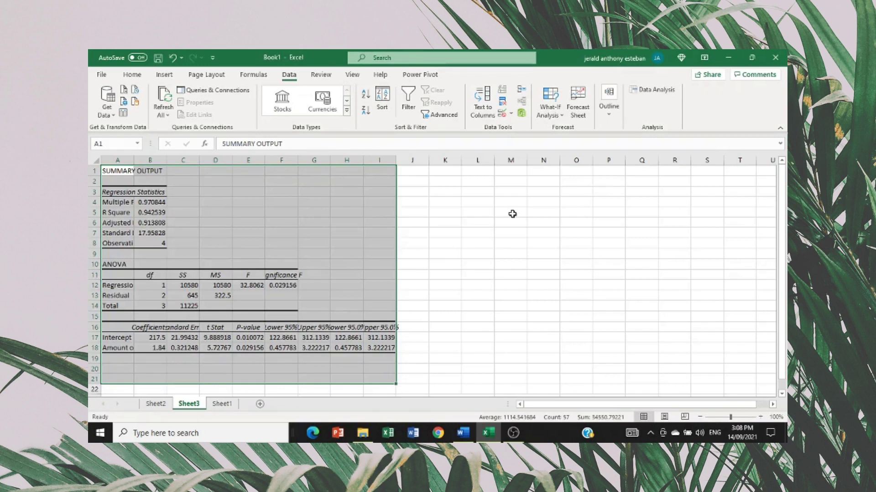
Step: Enlarge the regression output's font to size 14 and widen columns A, B, E and F
click(132, 75)
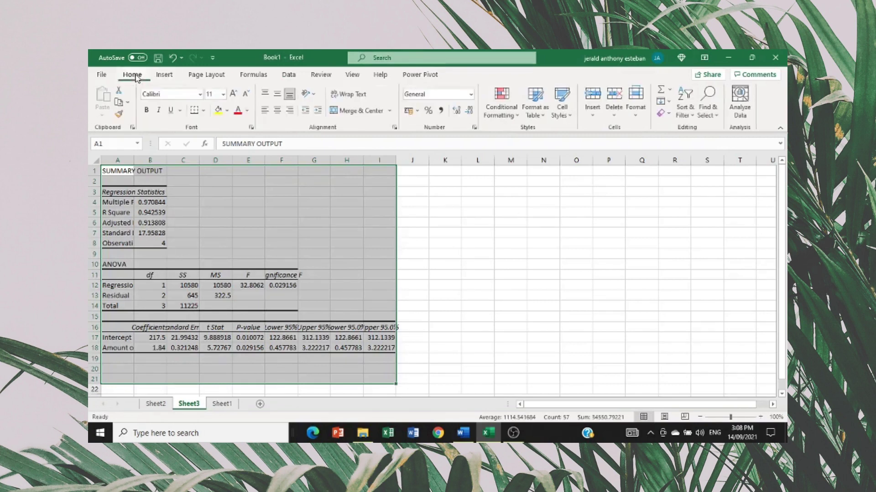
click(234, 93)
click(233, 94)
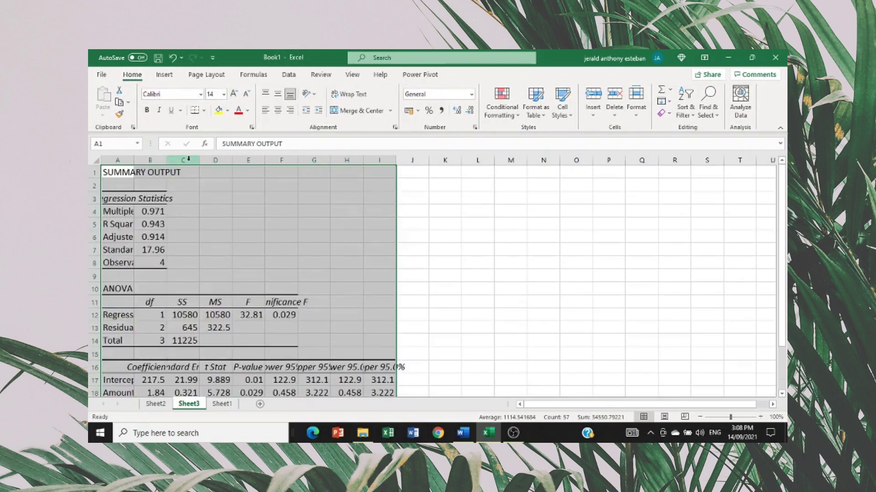
drag(138, 160, 205, 160)
drag(336, 160, 375, 162)
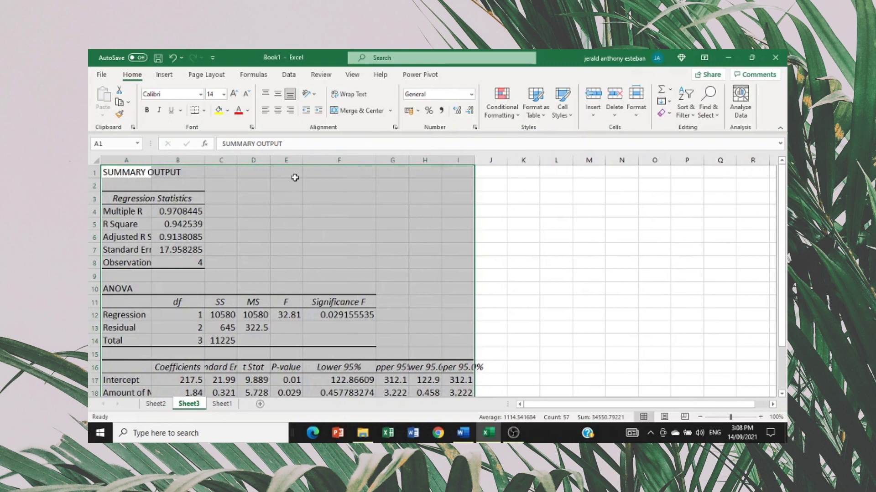
drag(303, 159, 335, 162)
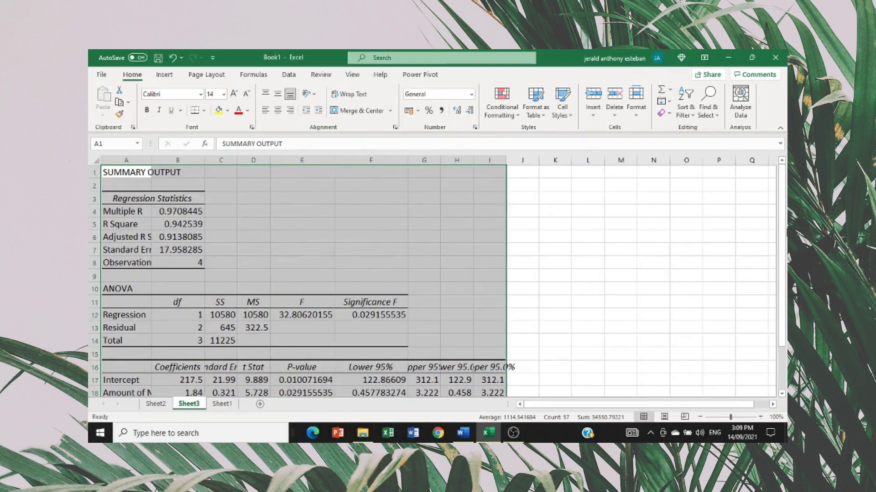
click(594, 299)
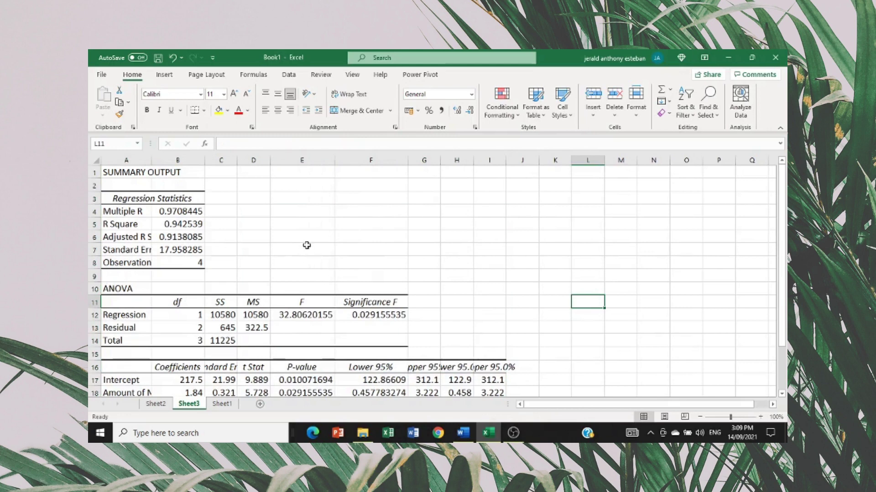
Step: Record the Multiple R value as "r=0.97" in cell E4 of the regression output sheet
click(283, 214)
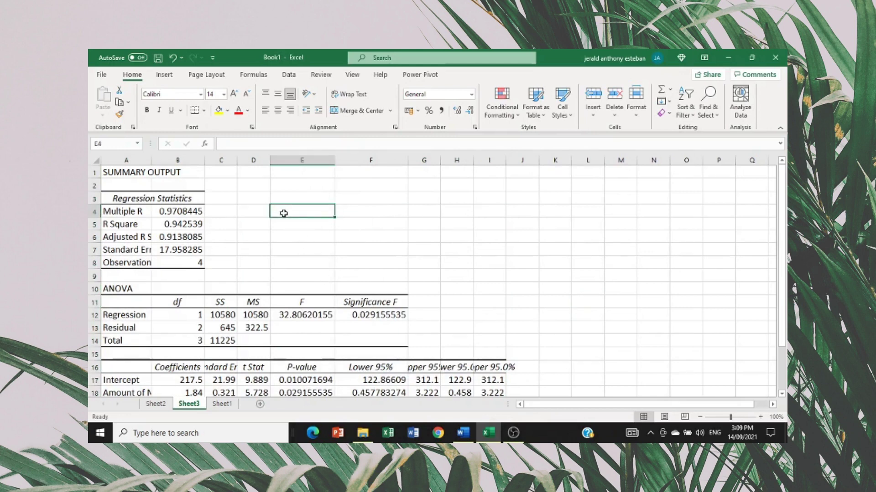
click(135, 221)
click(135, 212)
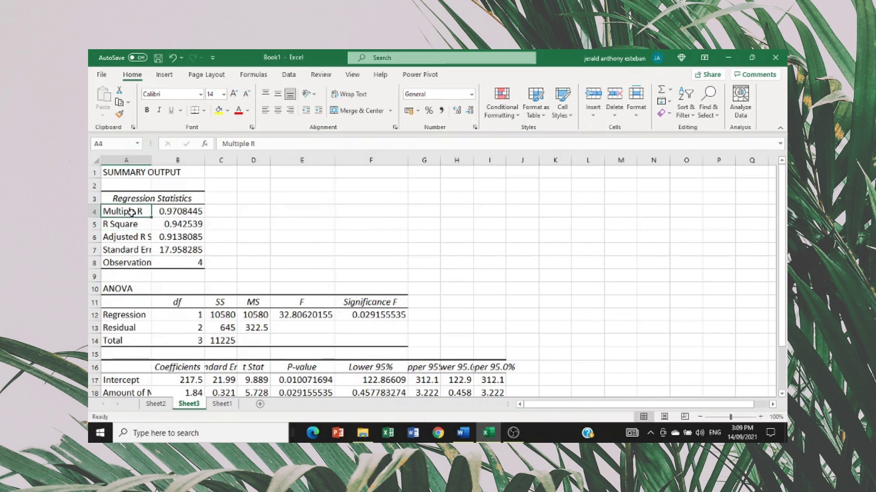
click(284, 208)
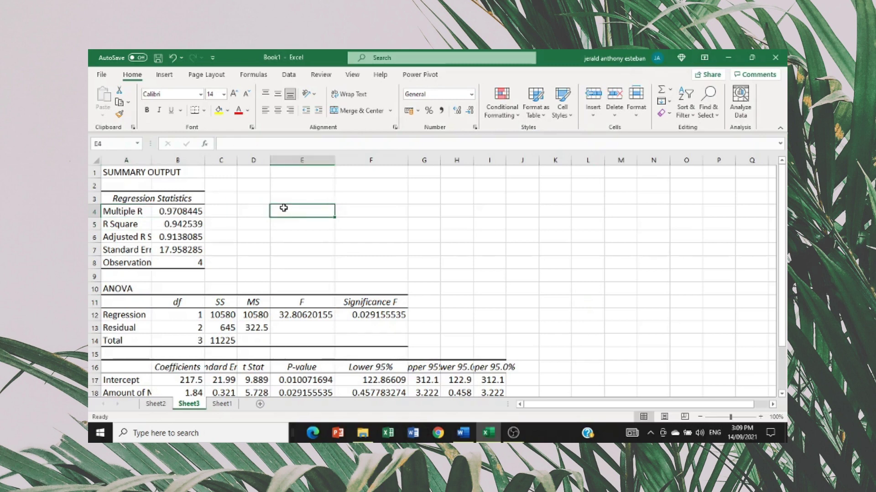
text(r=)
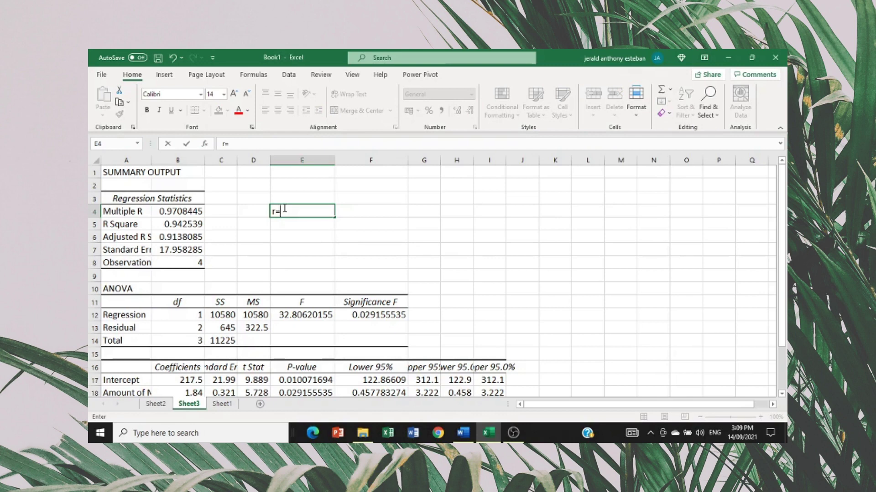
text(0.97)
click(316, 250)
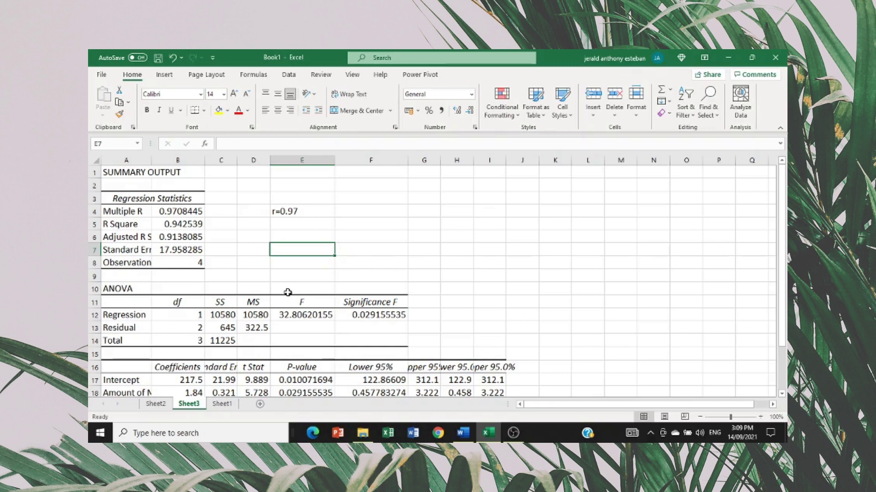
Step: Reduce the ANOVA Significance F value in F12 to two decimal places
click(123, 289)
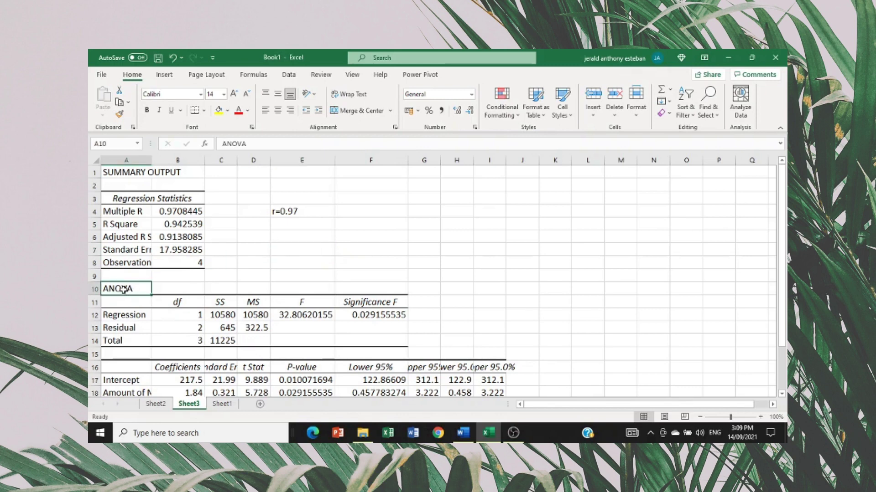
click(373, 315)
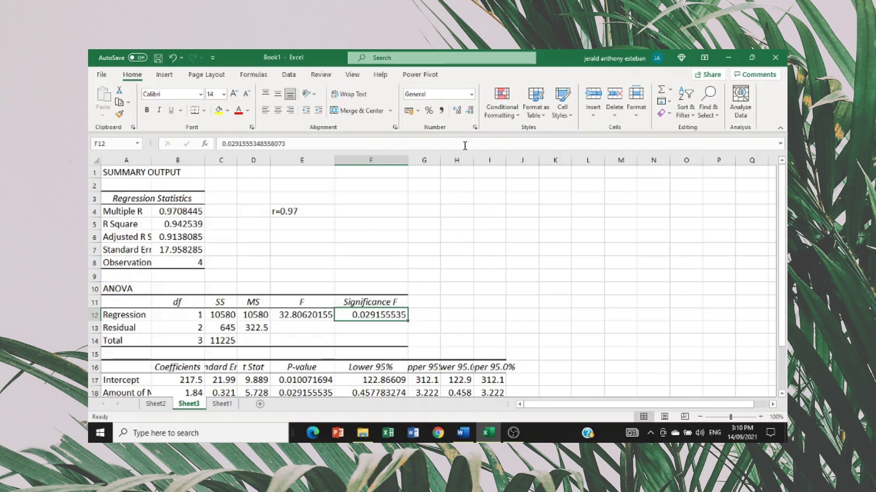
click(470, 116)
click(469, 116)
click(469, 116)
click(470, 116)
click(470, 116)
click(469, 115)
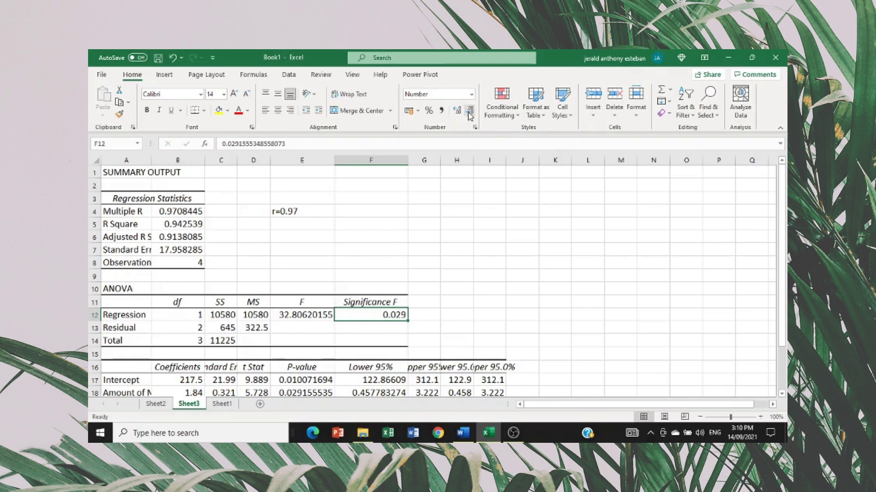
click(470, 116)
Step: Enter the comparison "0.03<0.05" in E5 and the conclusion "SIGNIFICANT" in E6
click(284, 225)
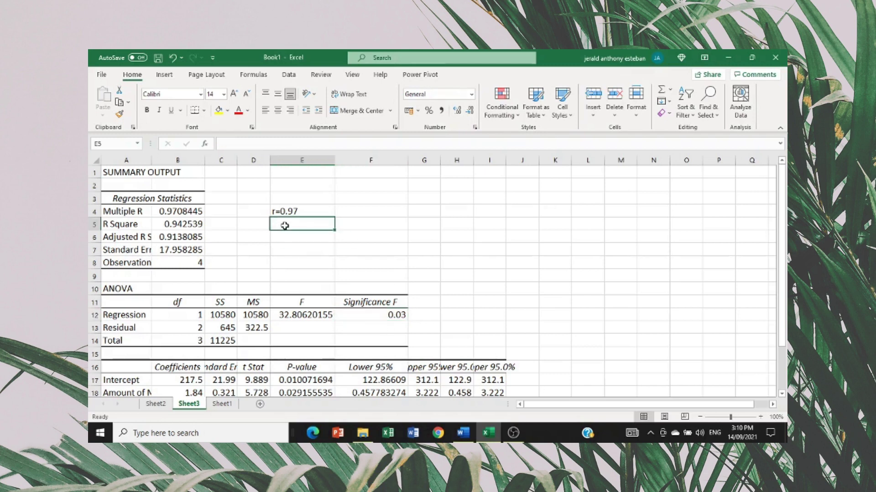
text(0.03)
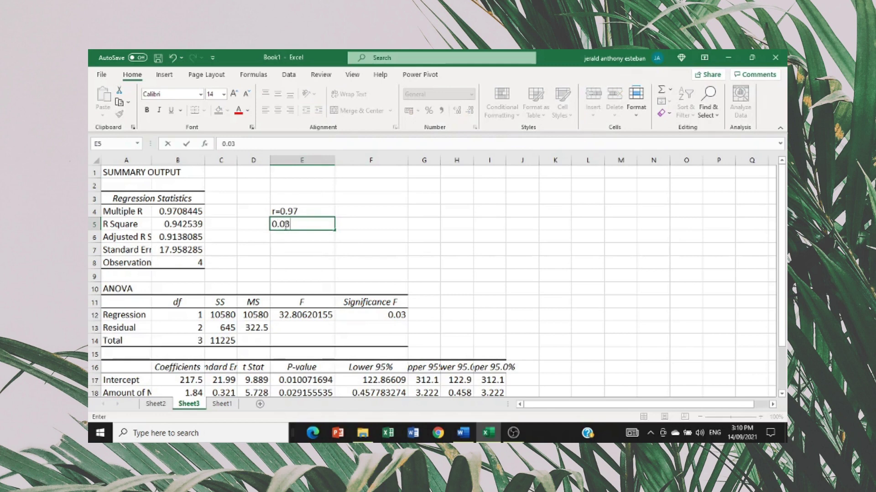
text(<0.05)
click(286, 239)
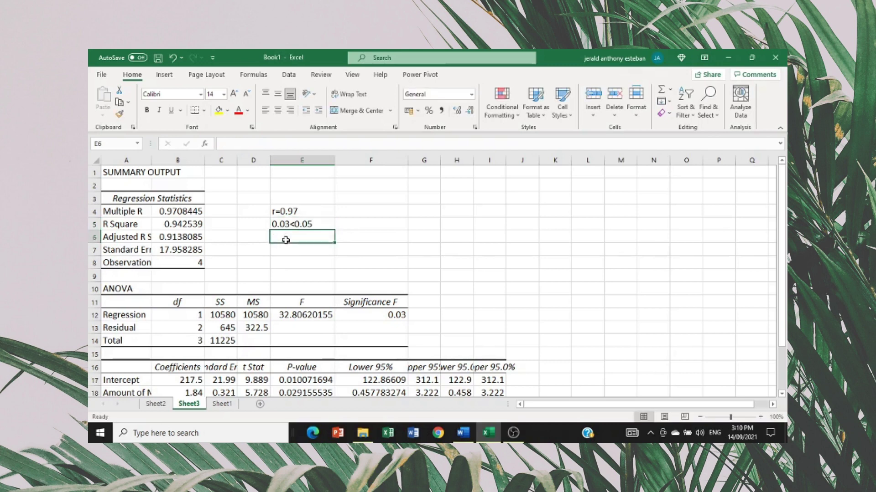
text(S)
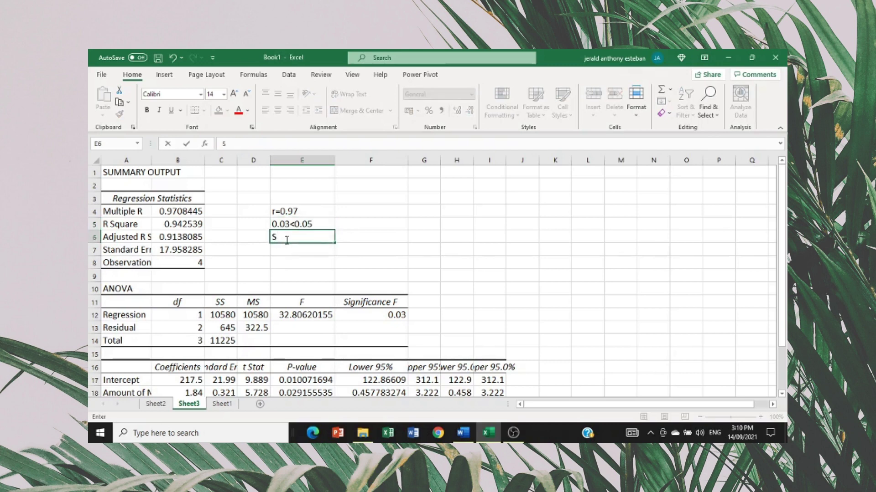
text(IGNIFICANT)
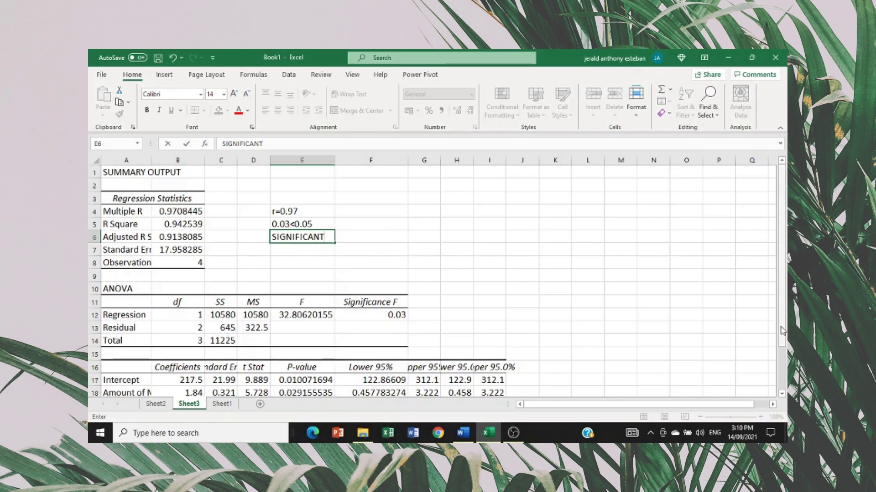
Step: Reduce the P-value of the nitrogen coefficient in E18 of the regression output to two decimal places
drag(780, 323, 780, 337)
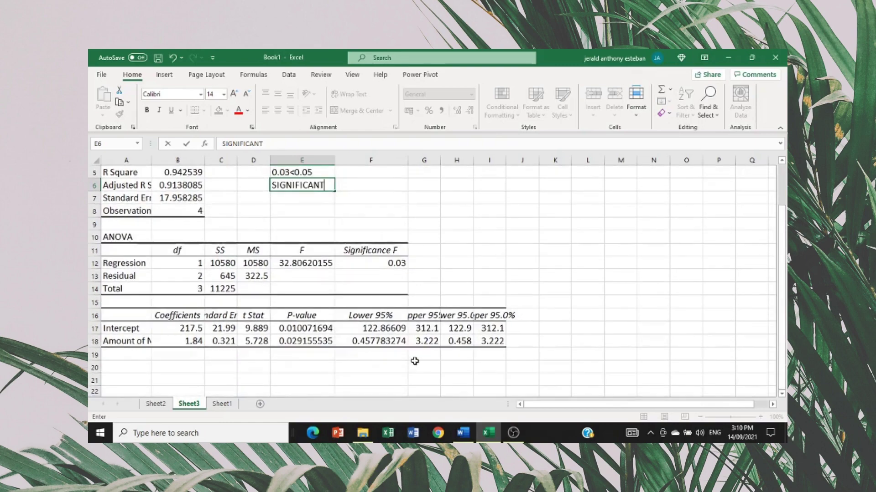
click(307, 343)
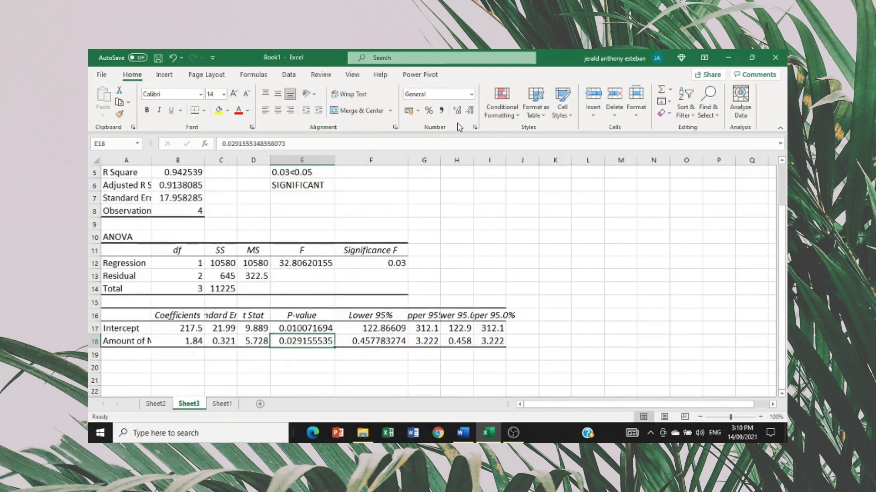
click(469, 114)
click(470, 114)
click(469, 114)
click(469, 114)
click(469, 114)
click(469, 114)
click(469, 114)
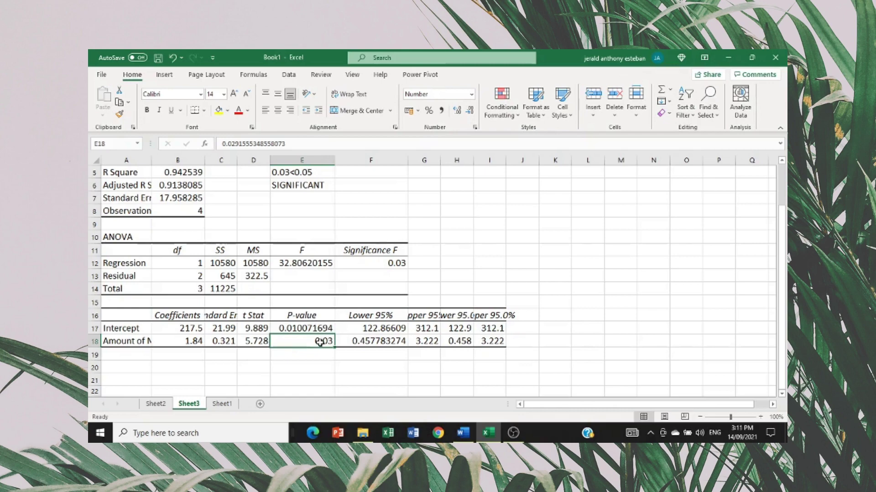
drag(783, 340, 781, 296)
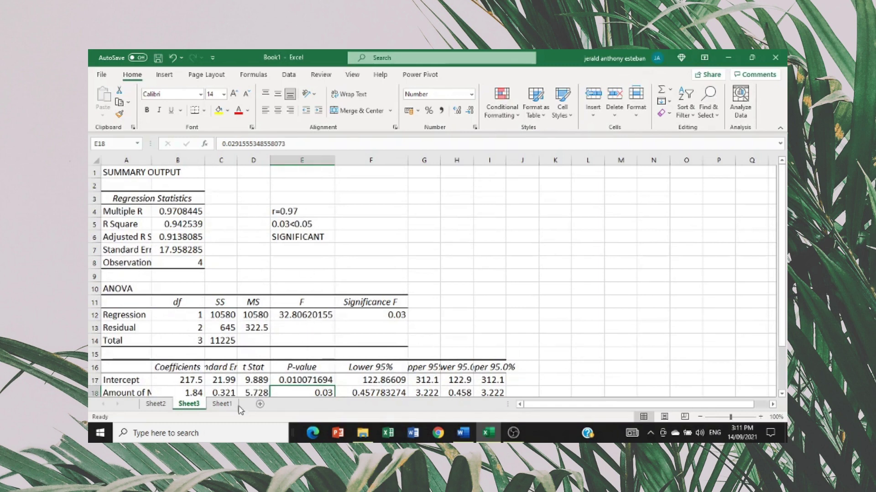
Step: Enter "p=0.03" in italics in cell D4 of Sheet1, below the correlation coefficient
click(223, 404)
click(361, 226)
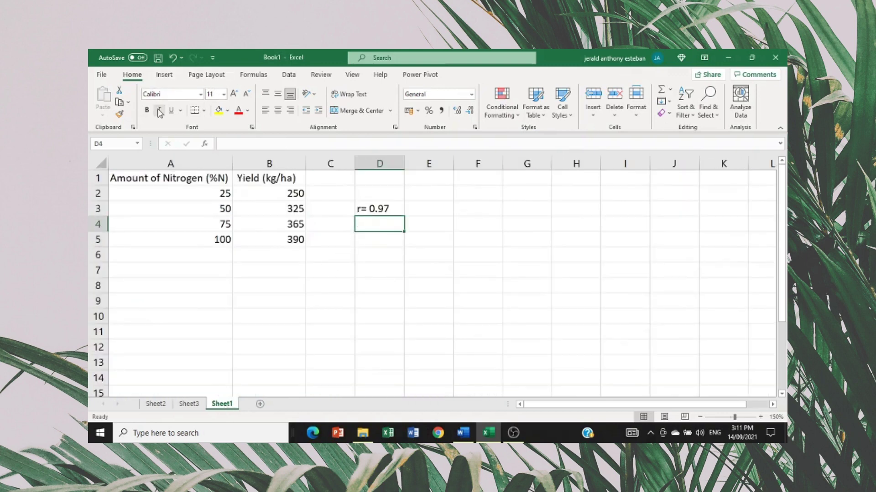
text(P)
key(BackSpace)
text(p=)
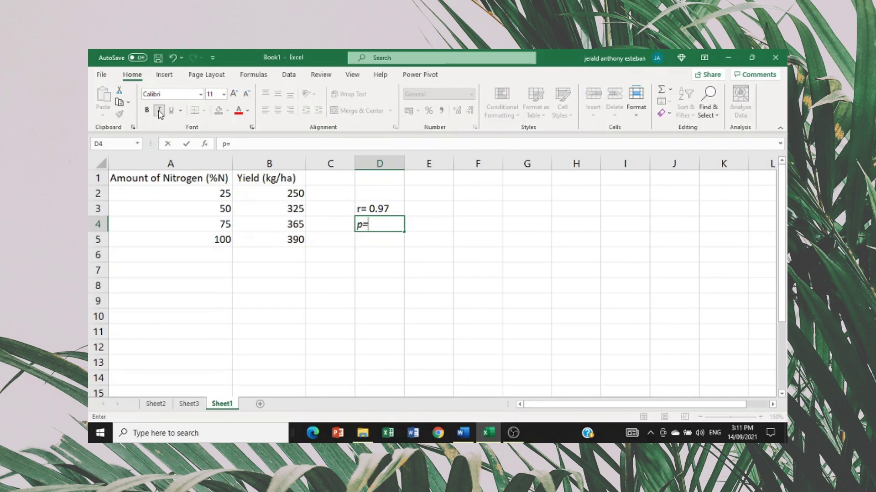
text(0,03)
key(BackSpace)
key(BackSpace)
key(BackSpace)
text(.03)
click(372, 305)
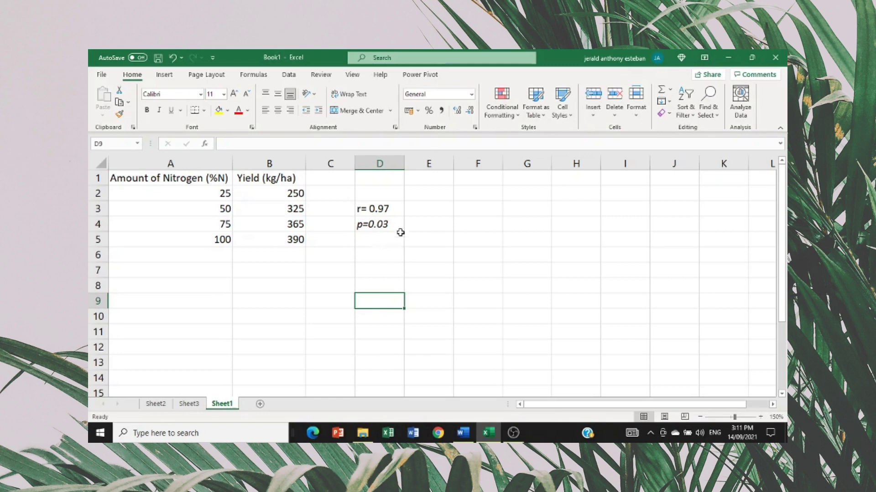
Step: Enter "significant" in cell E4 beside the p-value
click(429, 223)
text(significant)
click(460, 272)
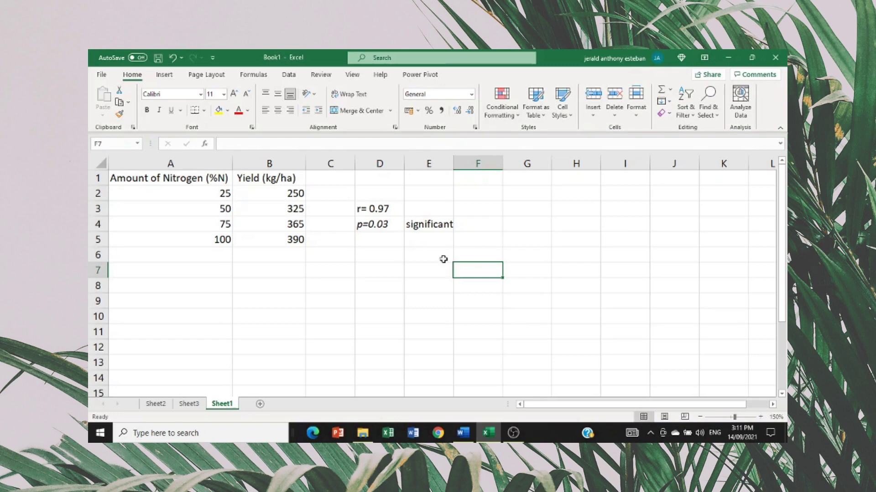
Step: Enter "Strong relationship" in cell E3 beside the r value
click(376, 210)
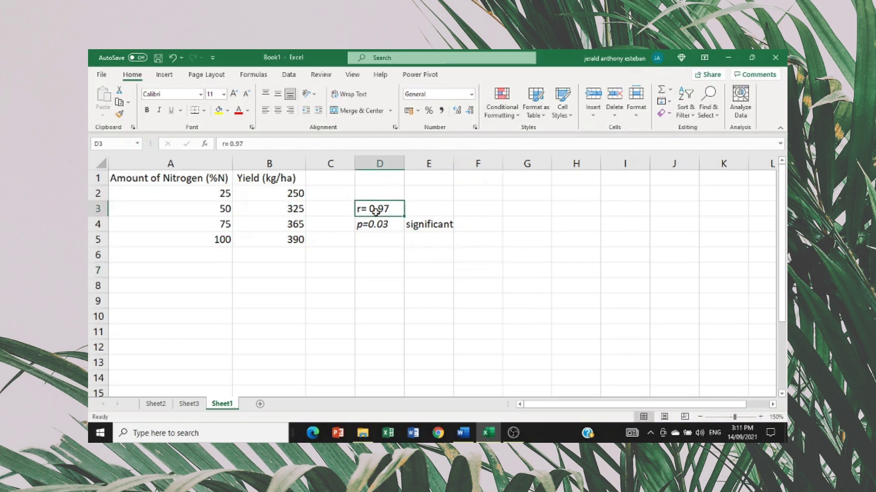
click(427, 212)
text(S)
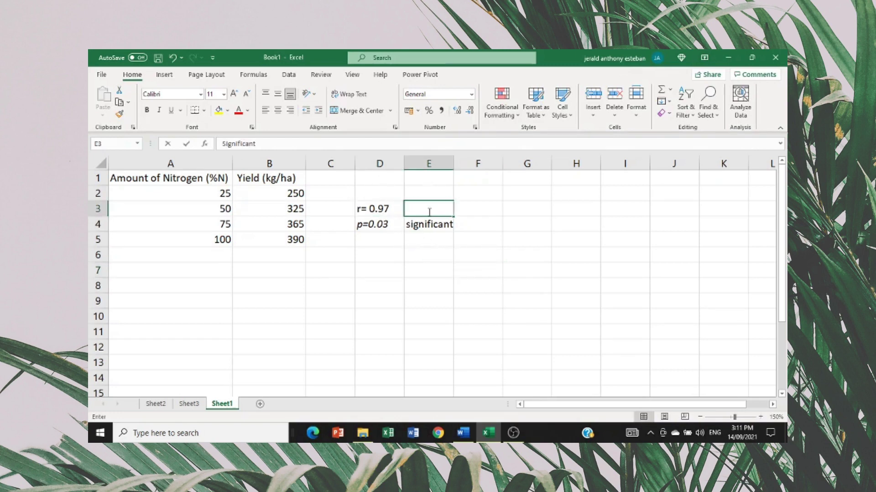
text(trong)
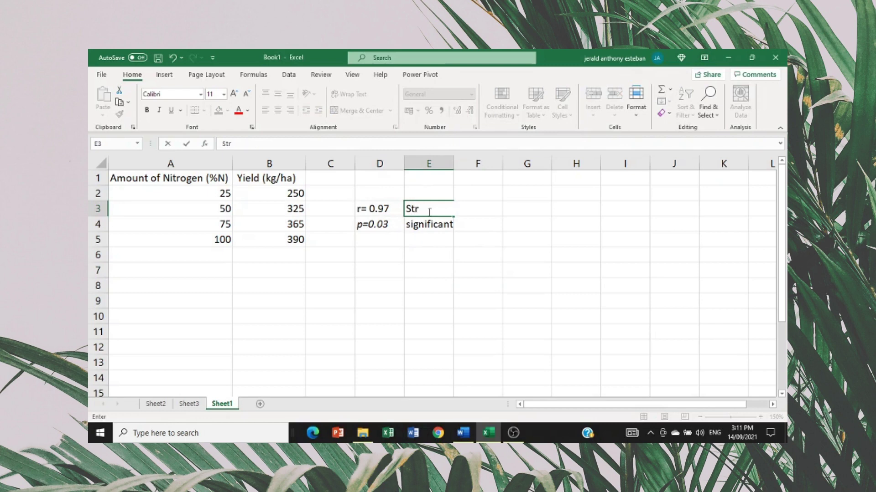
text(relation)
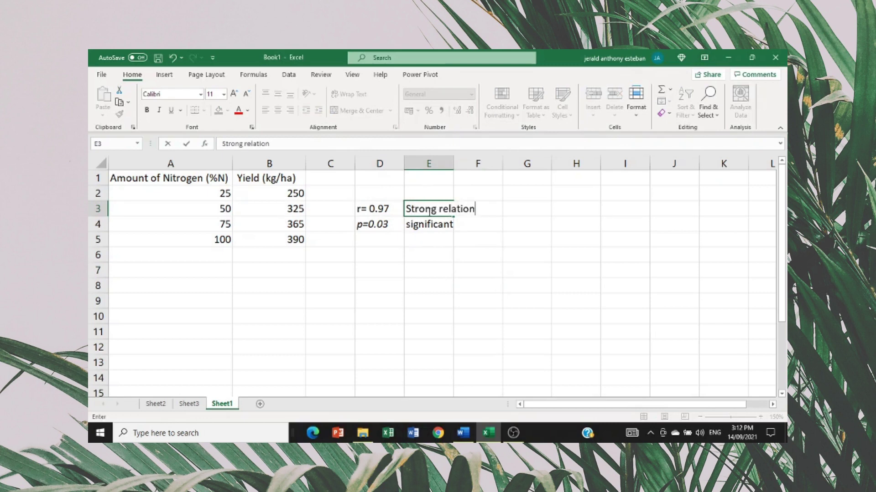
text(ship)
click(514, 281)
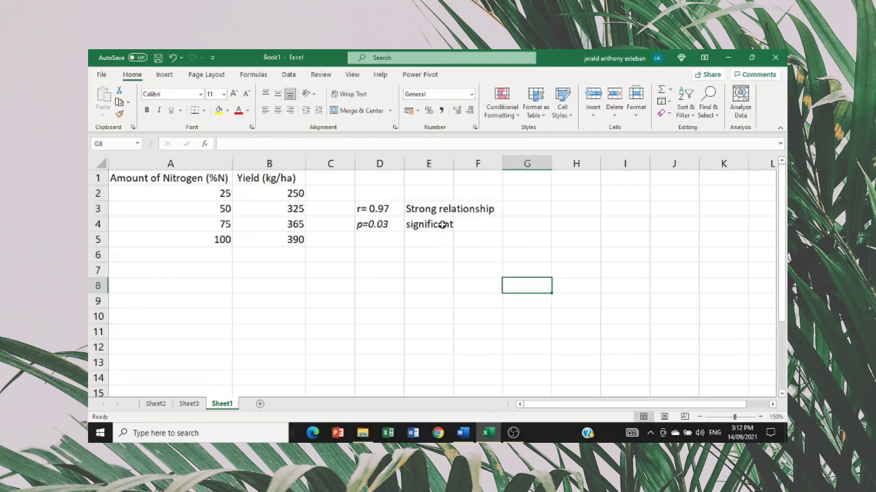
click(434, 211)
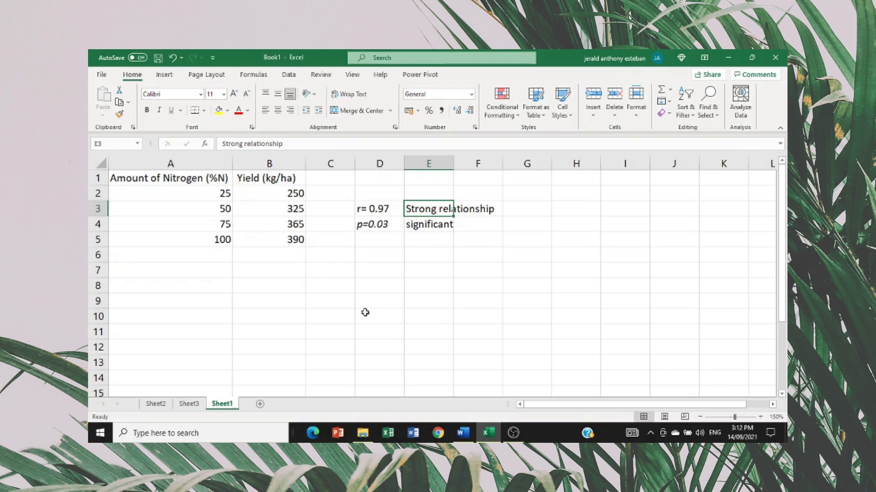
Step: Switch to the open Word window
click(463, 435)
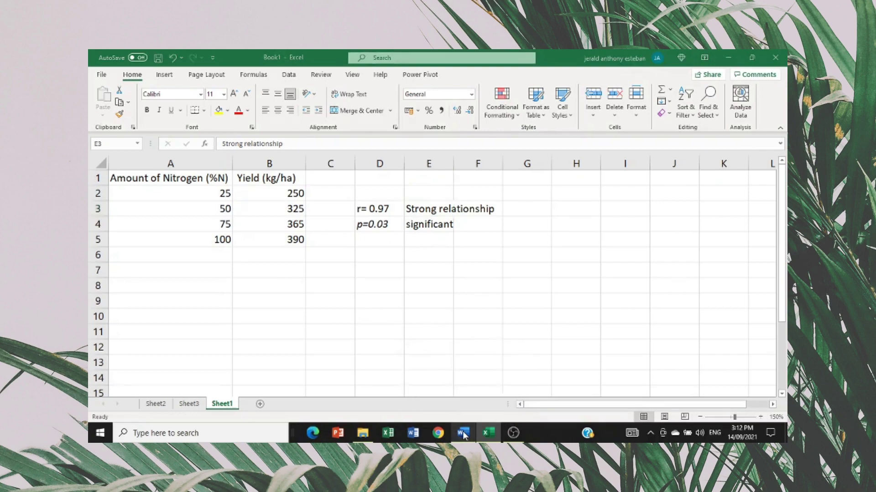